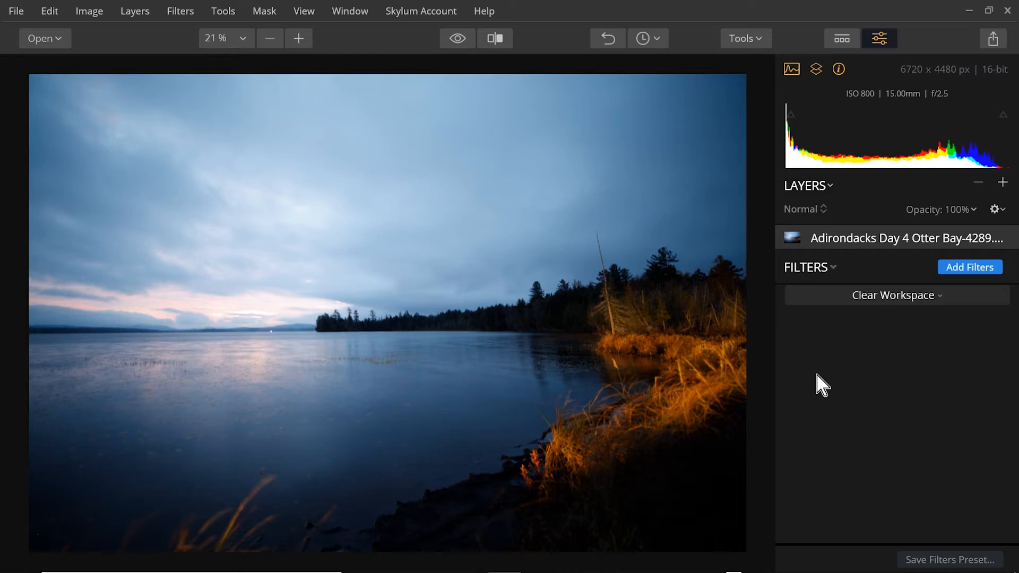
Add the AI Sky Enhancer filter to the lake shore photo and set its Amount to 100.
left_click(971, 271)
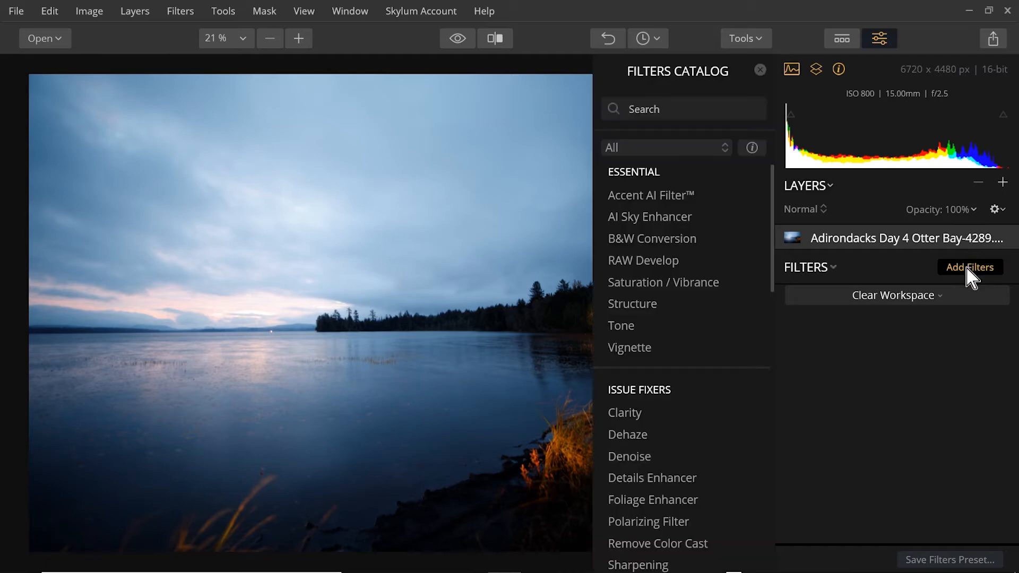
left_click(638, 219)
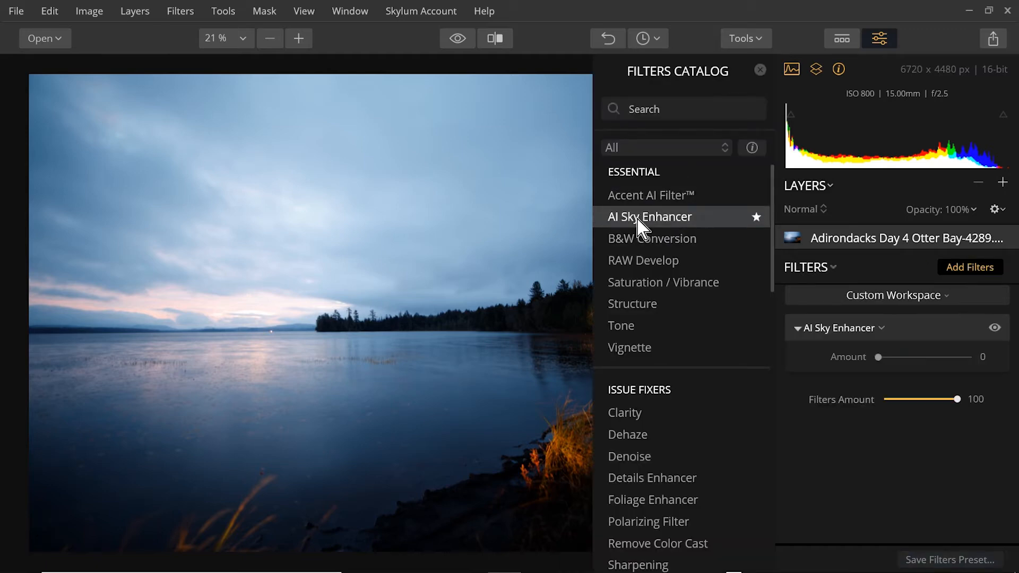
left_click(760, 70)
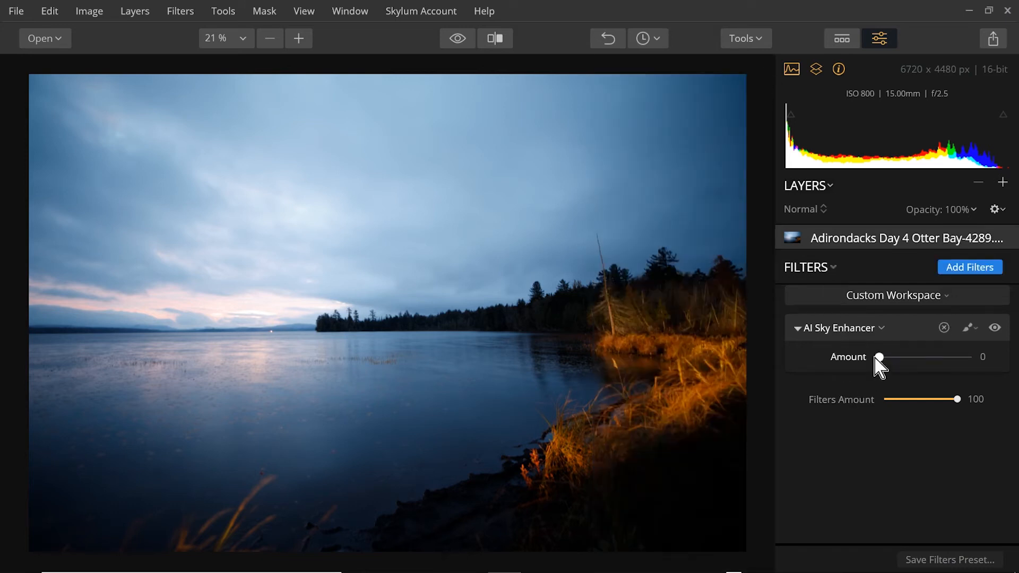
left_click_drag(875, 356, 1014, 366)
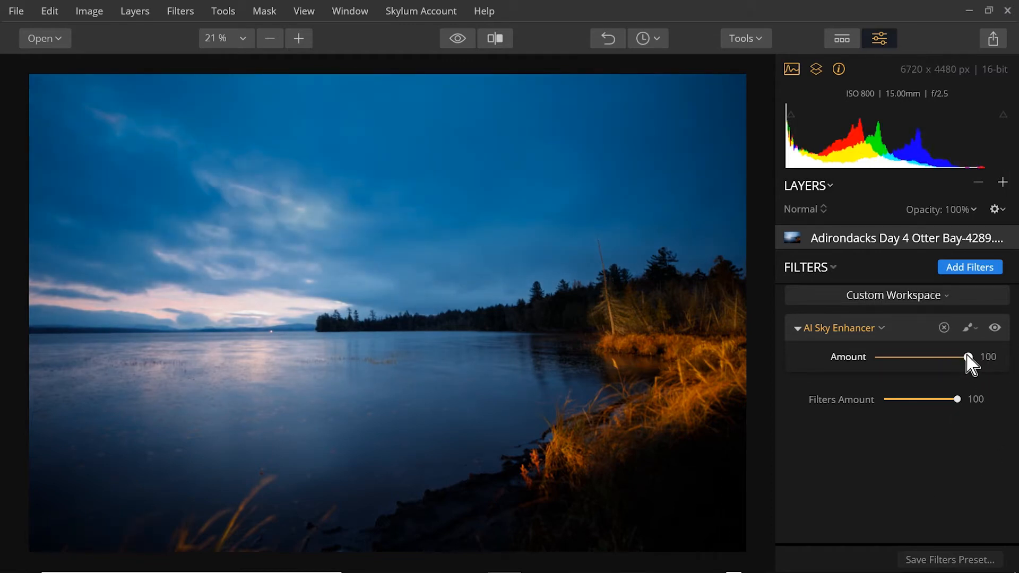
left_click_drag(969, 357, 1013, 365)
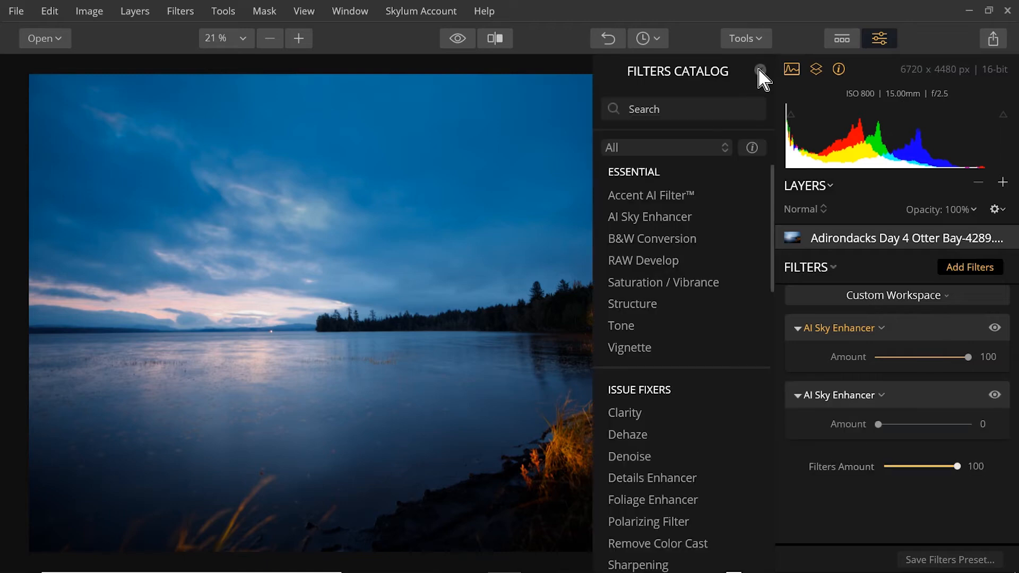
Close the filters catalog and set the Amount of the second AI Sky Enhancer filter to 42.
left_click(759, 68)
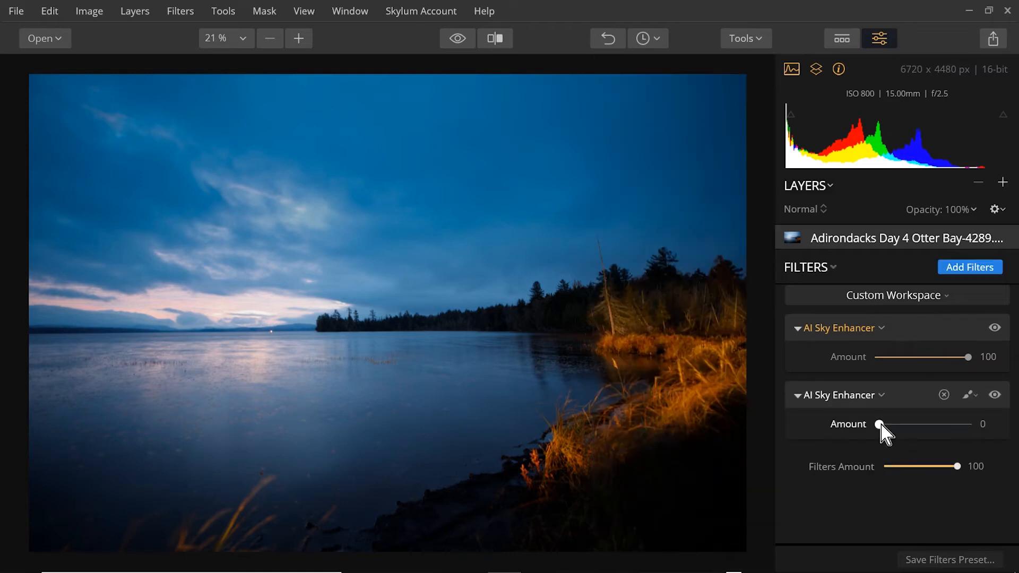
left_click_drag(878, 424, 1001, 423)
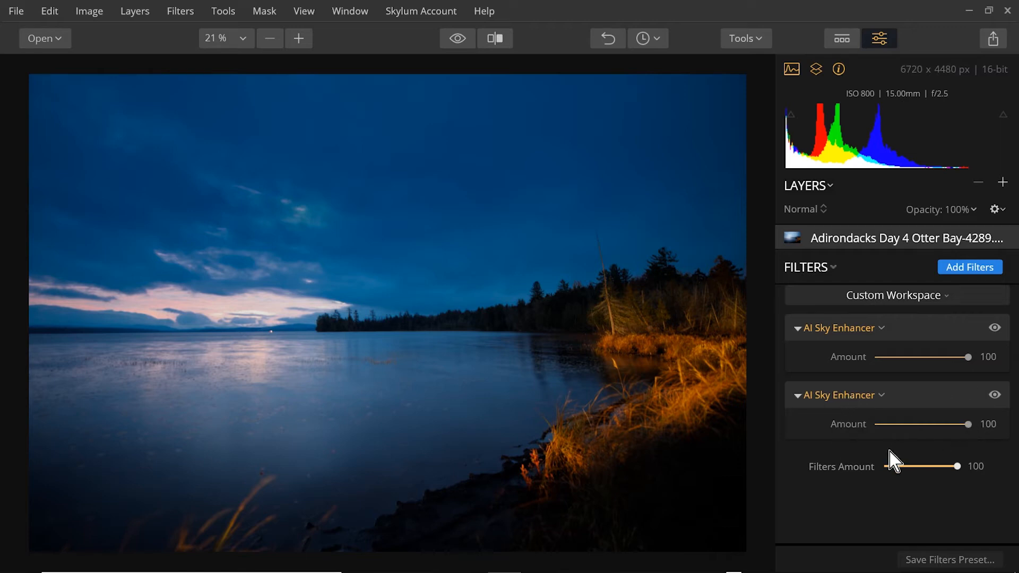
left_click_drag(968, 424, 915, 424)
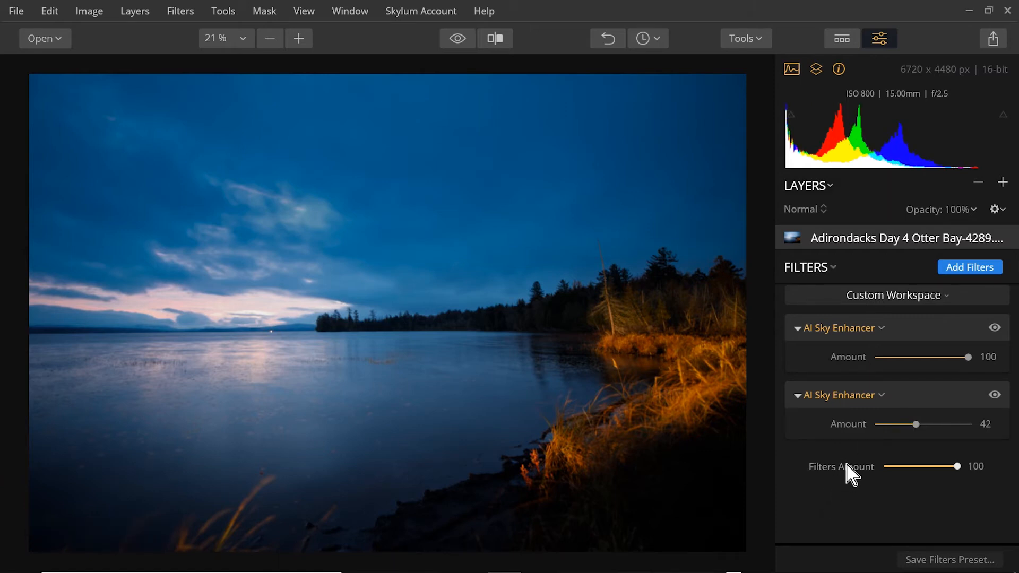
Add the Accent AI Filter to the lake shore photo and set its Boost to 48.
left_click(975, 273)
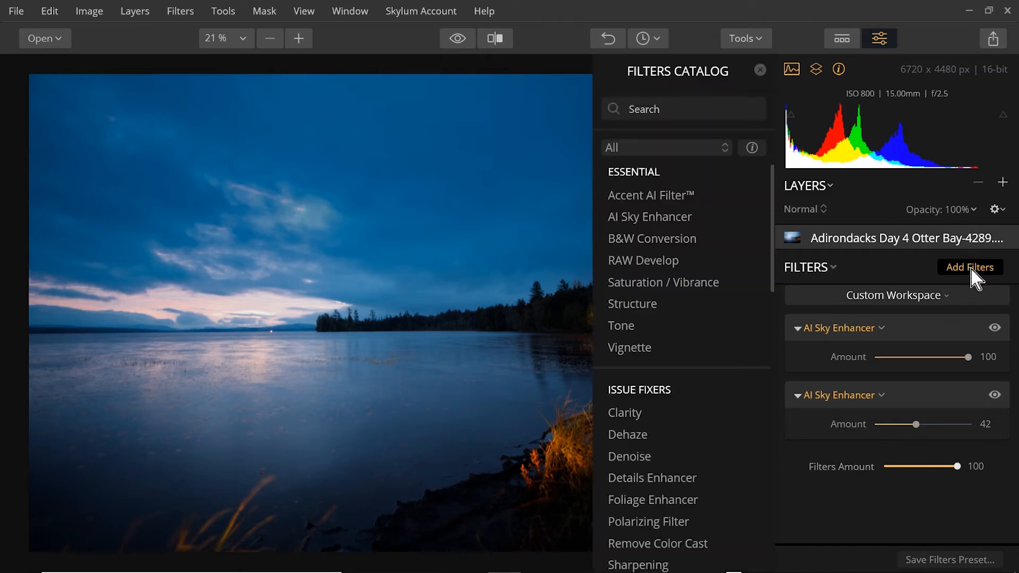
left_click(643, 201)
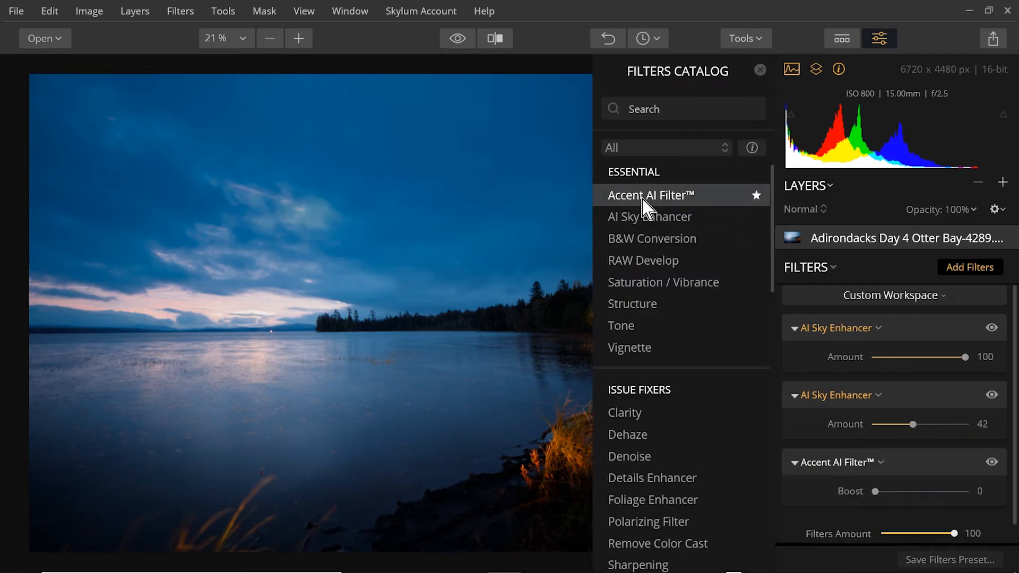
left_click(760, 70)
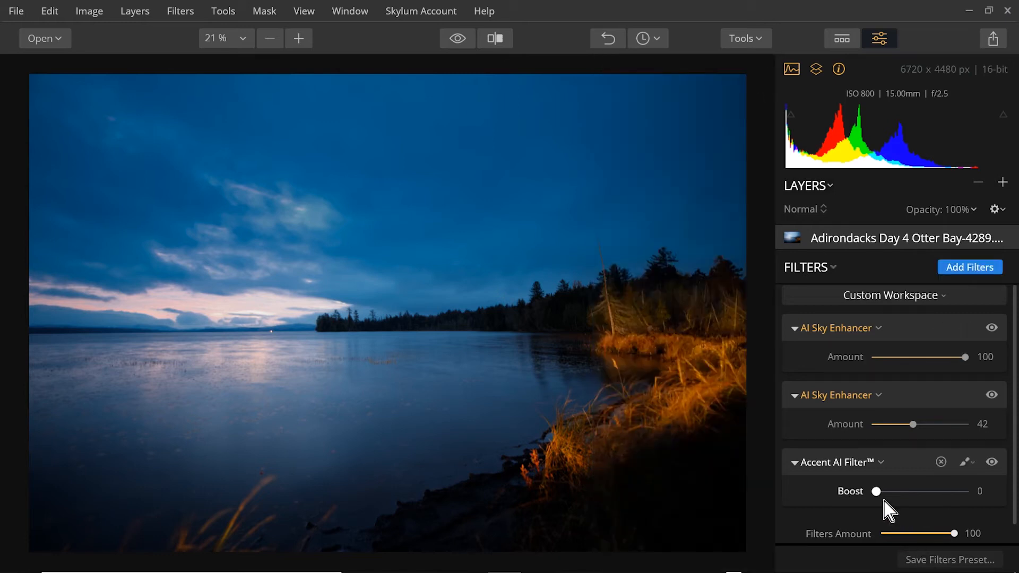
left_click_drag(877, 491, 921, 464)
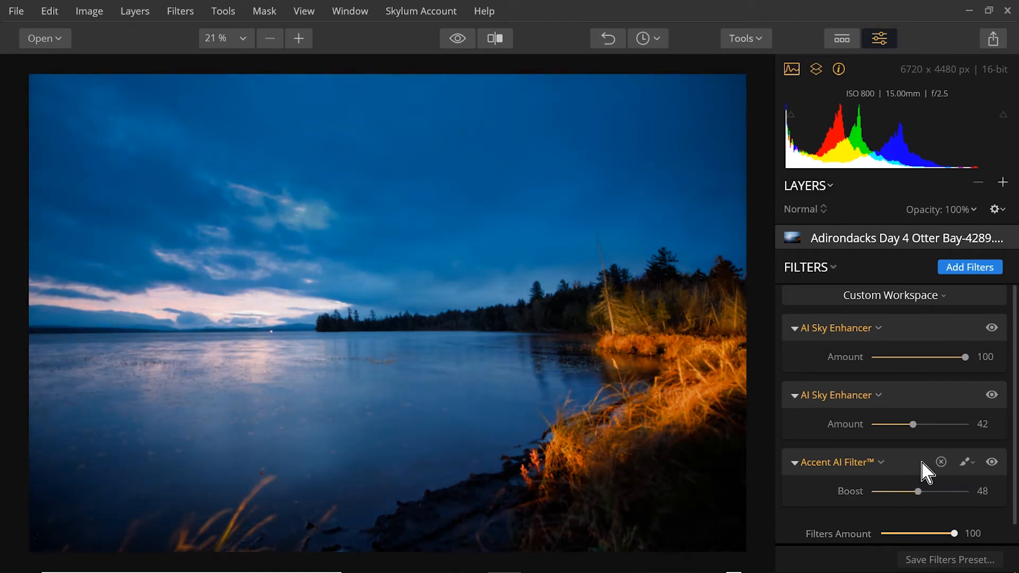
scroll(817, 468, "down", 1)
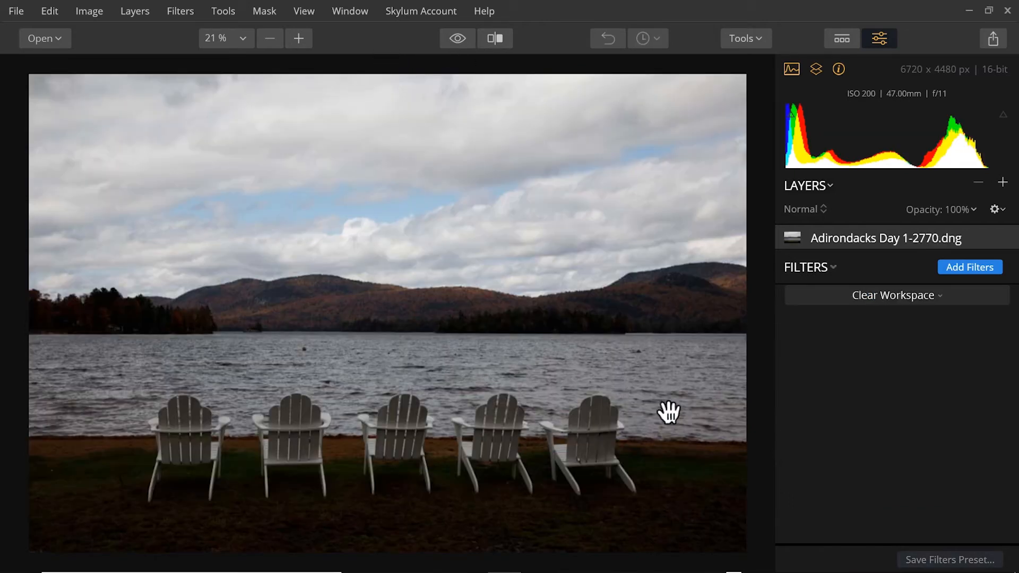
Add the AI Sky Enhancer filter to the photo of the white chairs by the lake and set its Amount to 53.
left_click(976, 267)
left_click(634, 218)
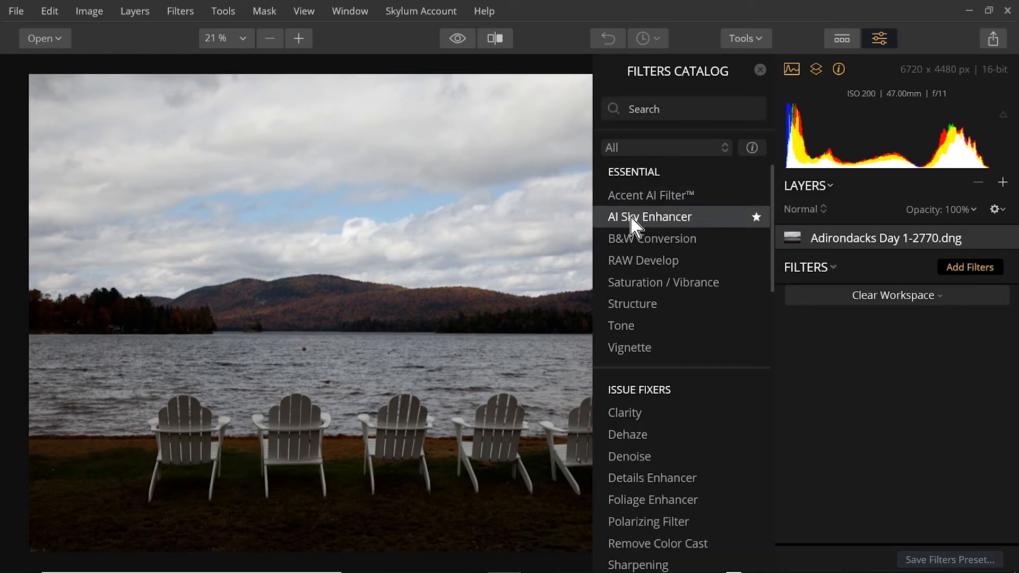
left_click(759, 70)
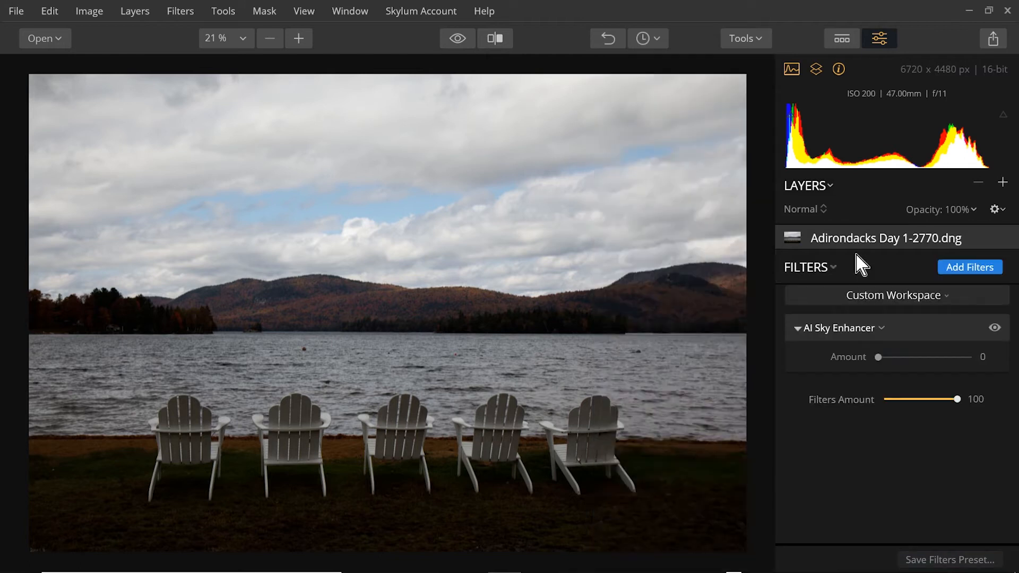
left_click_drag(879, 357, 963, 358)
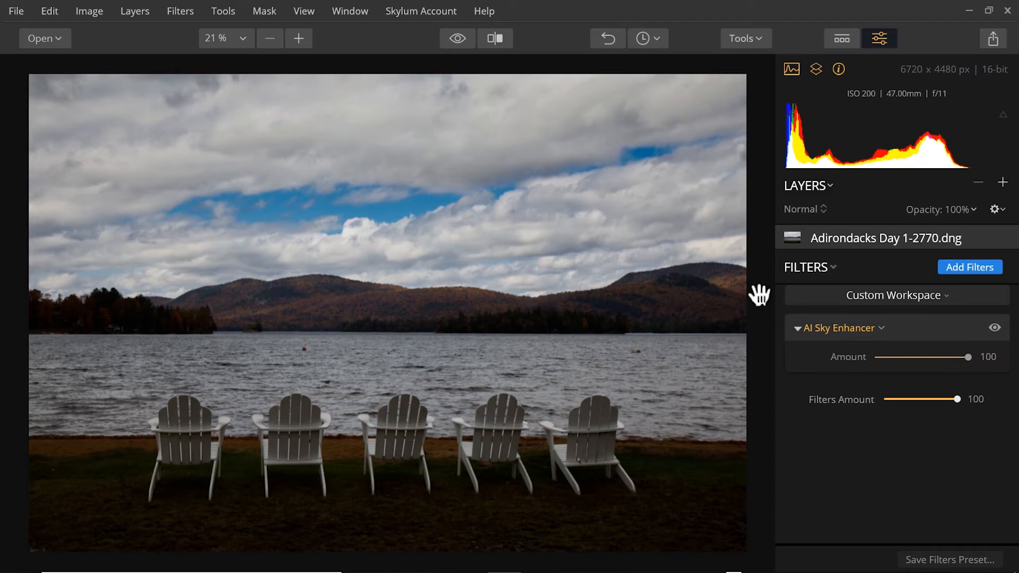
left_click_drag(970, 357, 928, 361)
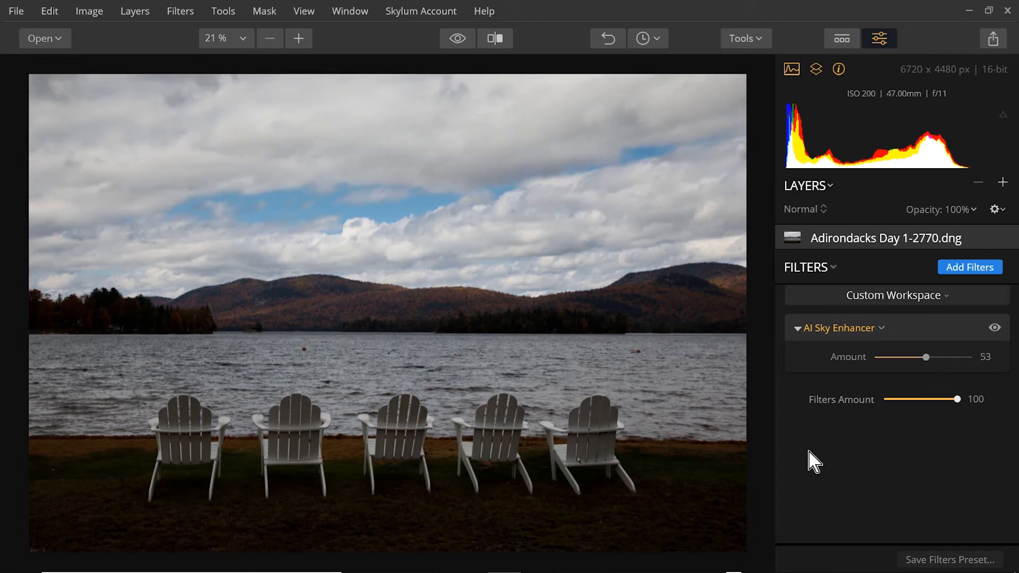
Add the Accent AI Filter to the chairs photo and adjust its Boost to a light setting below 33.
left_click(977, 268)
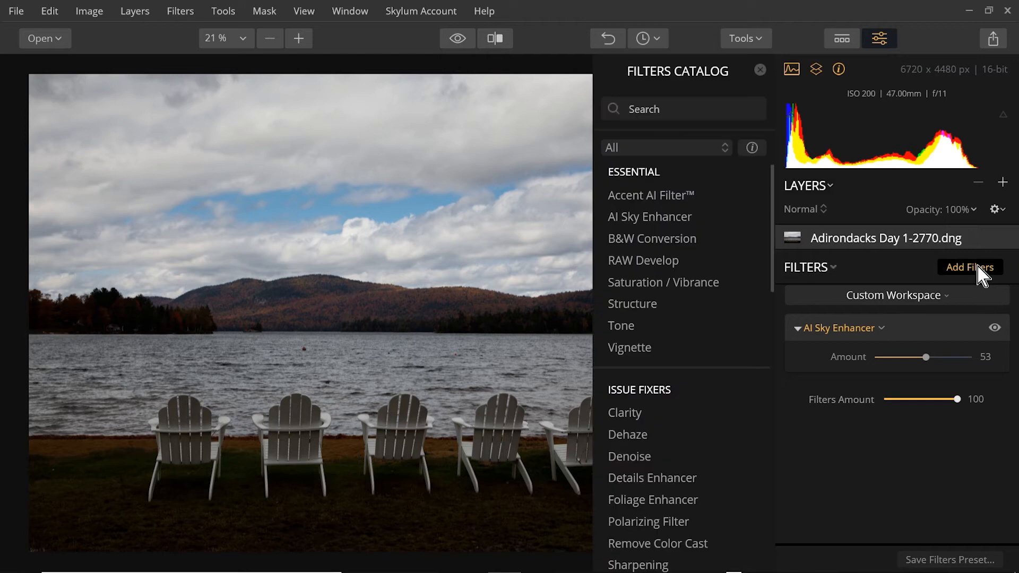
left_click(638, 200)
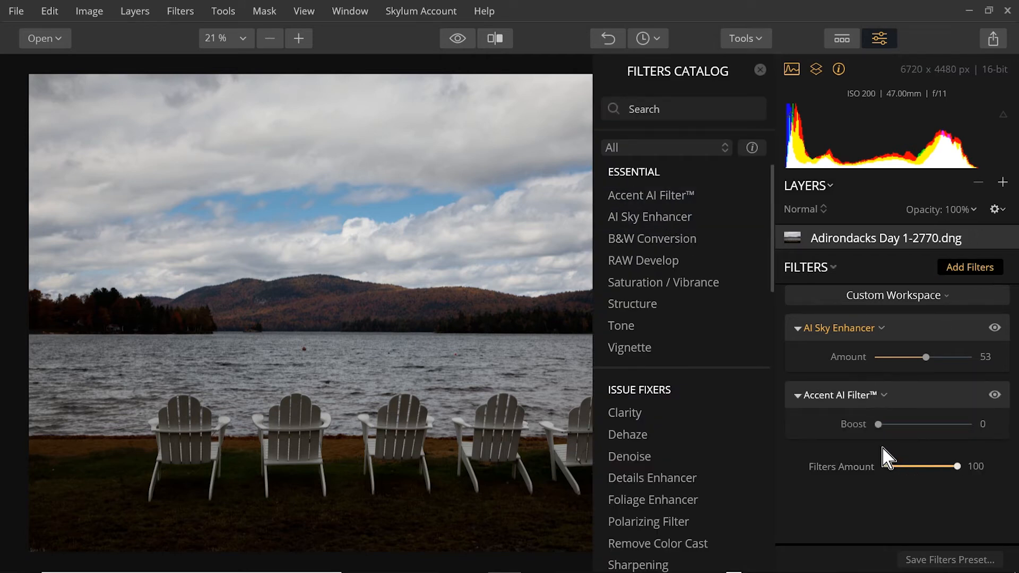
left_click_drag(882, 424, 928, 424)
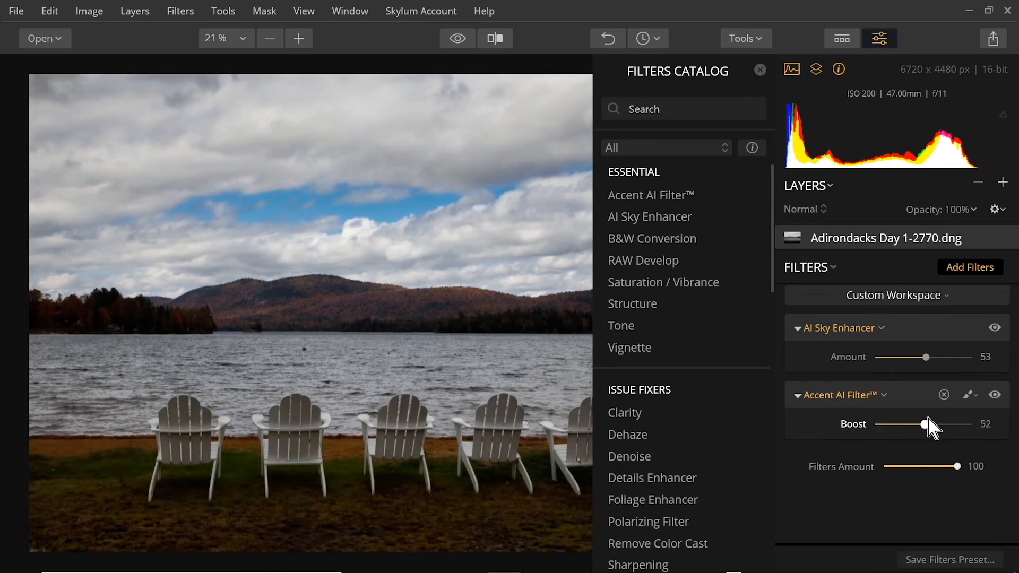
left_click(761, 70)
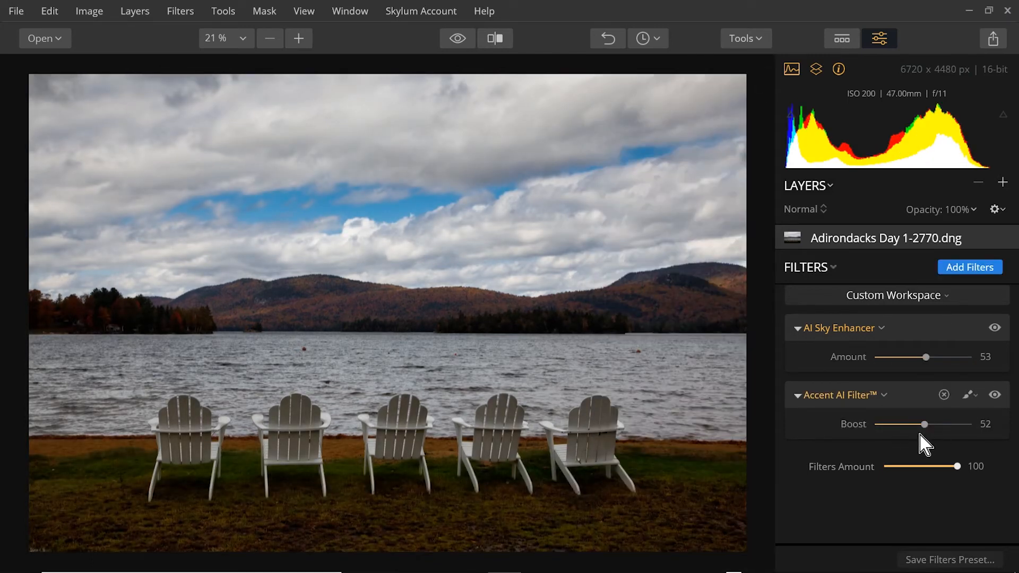
mouse_move(926, 425)
left_mouse_down()
mouse_move(967, 415)
mouse_move(890, 426)
mouse_move(911, 427)
left_mouse_up()
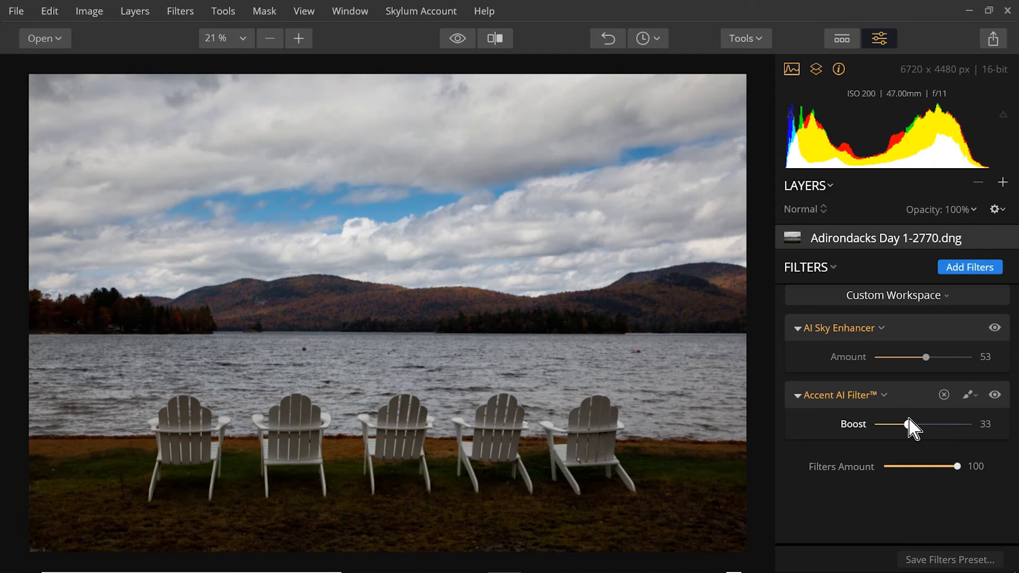
left_click_drag(911, 427, 895, 424)
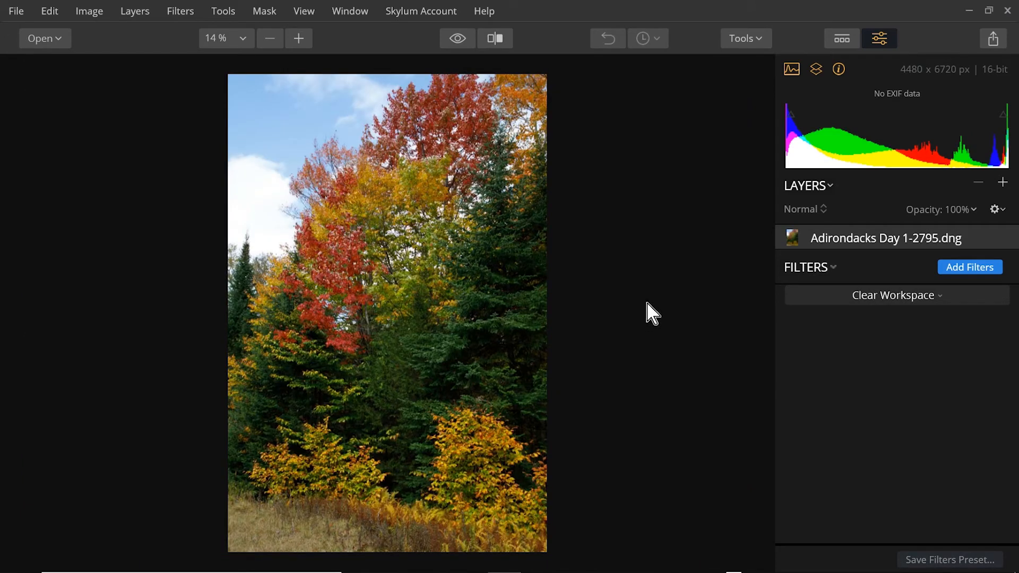
Add the AI Sky Enhancer filter to the autumn trees photo and set its Amount to 73.
left_click(985, 269)
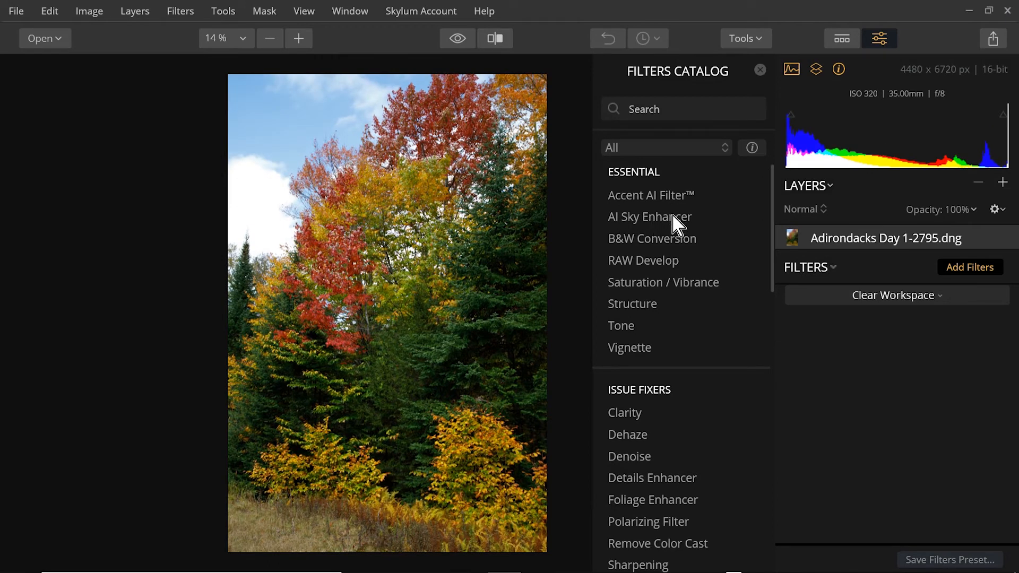
left_click(641, 218)
left_click_drag(928, 355, 996, 340)
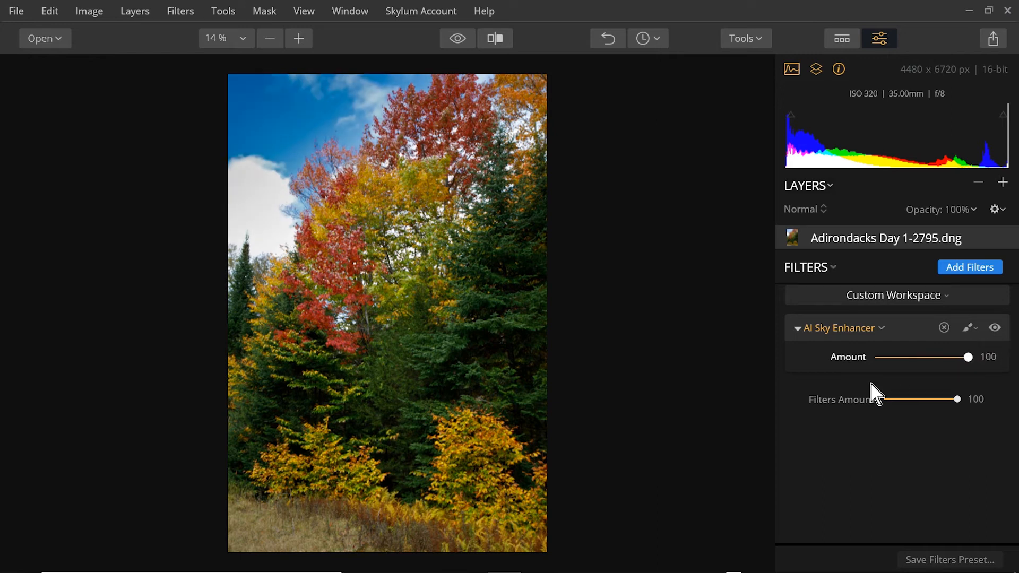
left_click_drag(969, 357, 946, 357)
left_click_drag(939, 366, 952, 366)
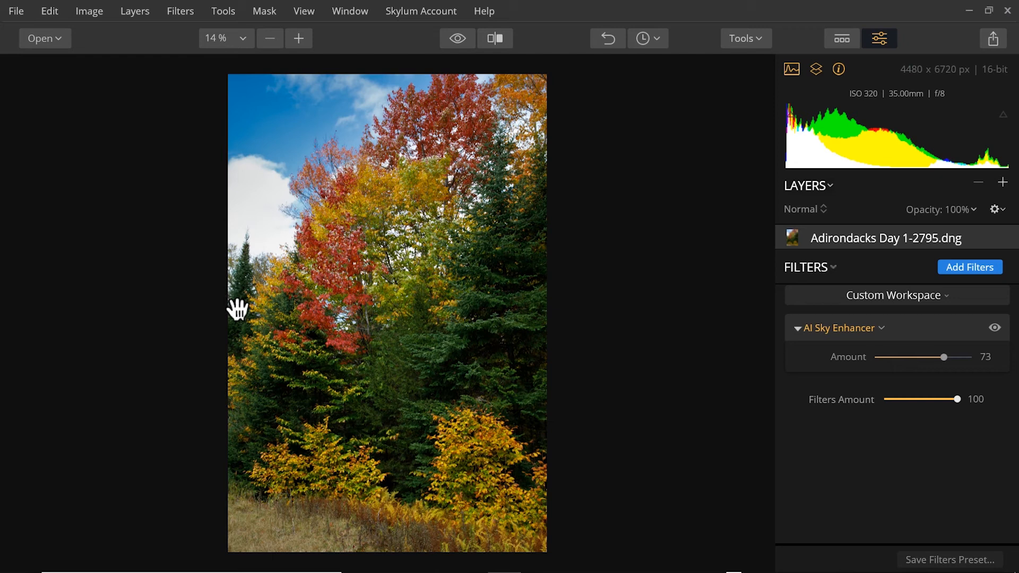
Compare the autumn trees photo before and after the sky enhancement, using the preview and a movable split across the sky.
left_click(457, 39)
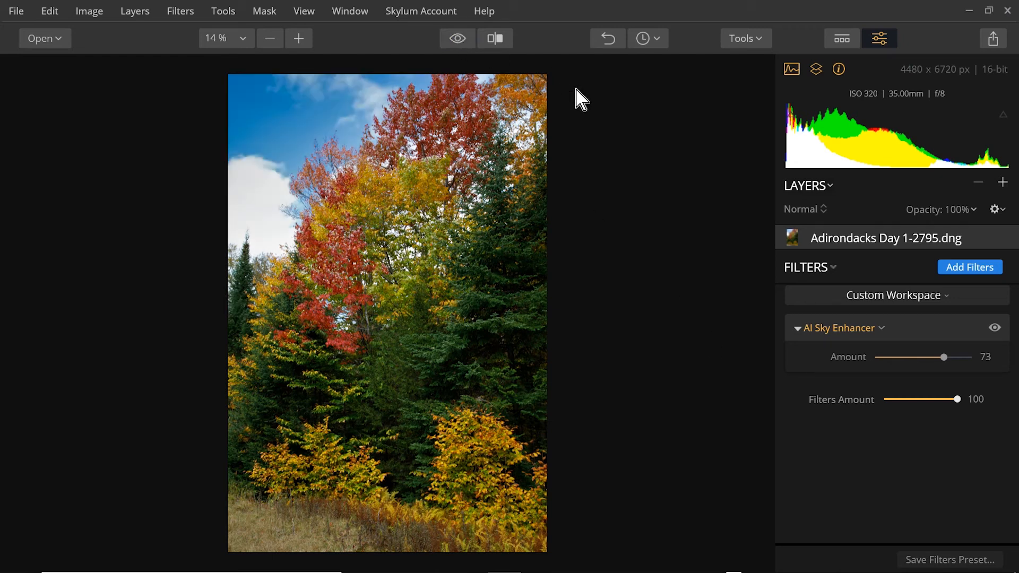
left_click(496, 39)
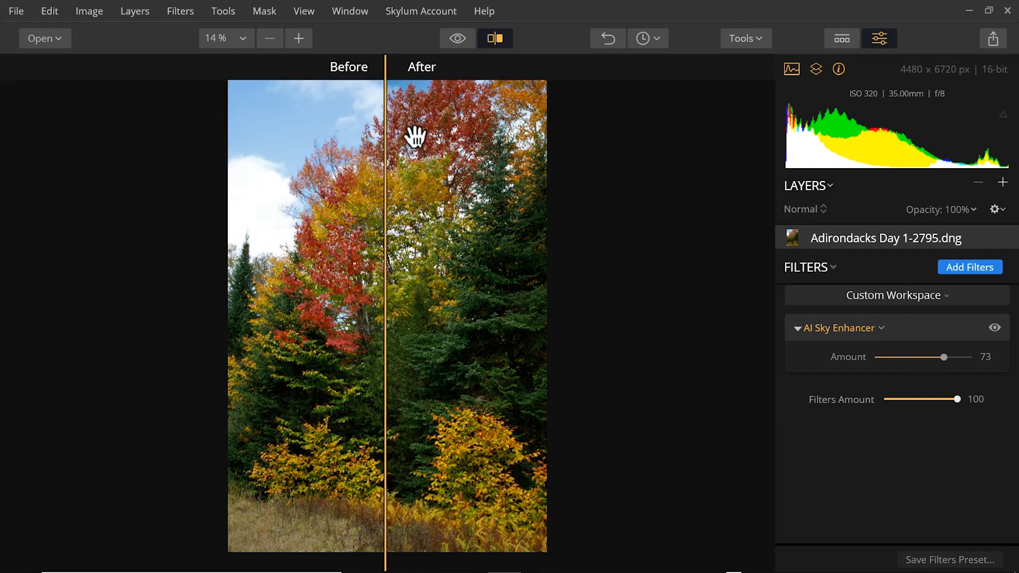
left_click_drag(387, 151, 258, 152)
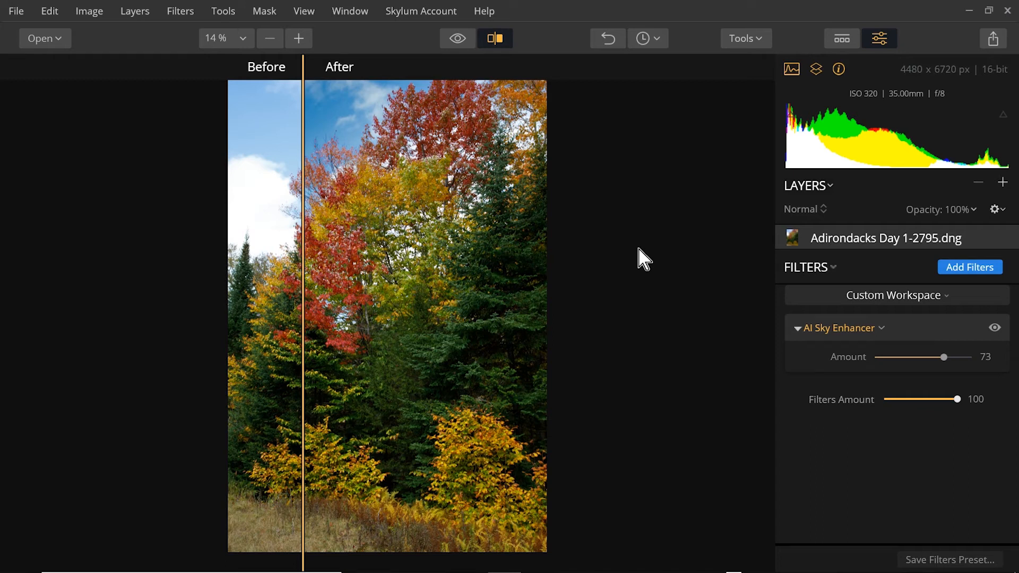
left_click(494, 41)
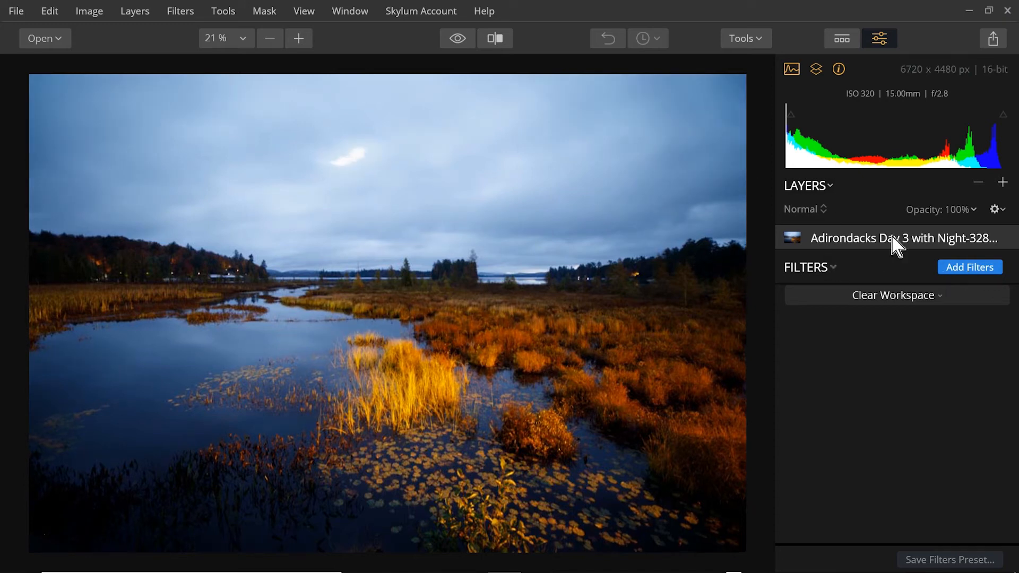
Add the AI Sky Enhancer filter to the marsh photo and set its Amount to 55.
left_click(961, 268)
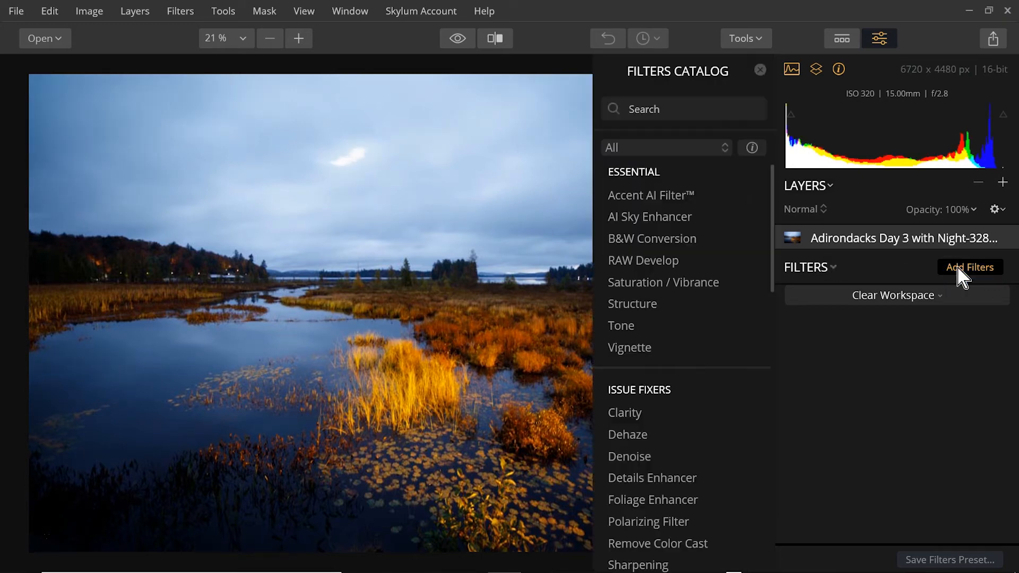
left_click(658, 223)
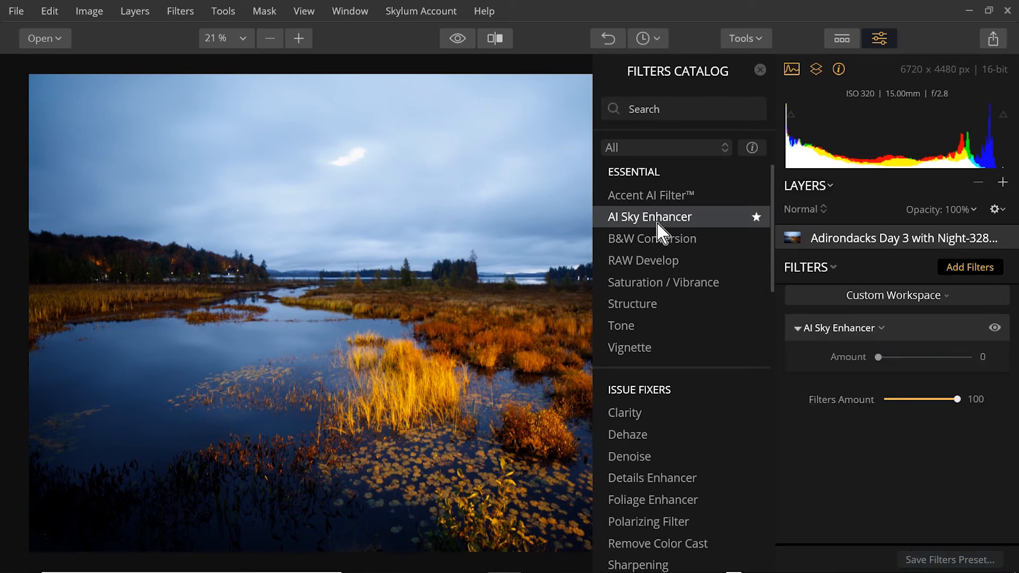
left_click(761, 69)
left_click_drag(880, 356, 943, 364)
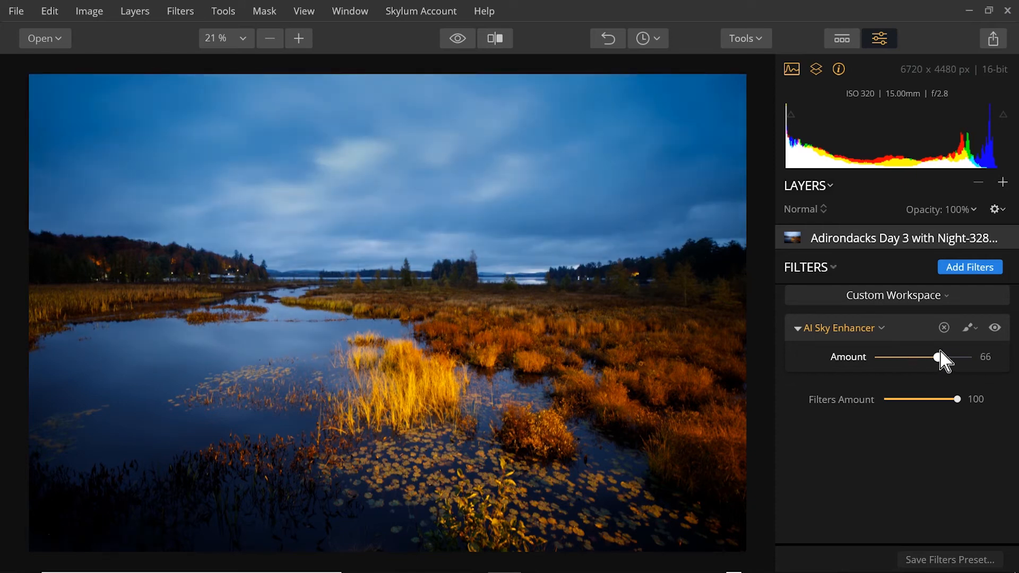
mouse_move(940, 351)
left_mouse_down()
mouse_move(965, 346)
mouse_move(905, 356)
mouse_move(930, 357)
left_mouse_up()
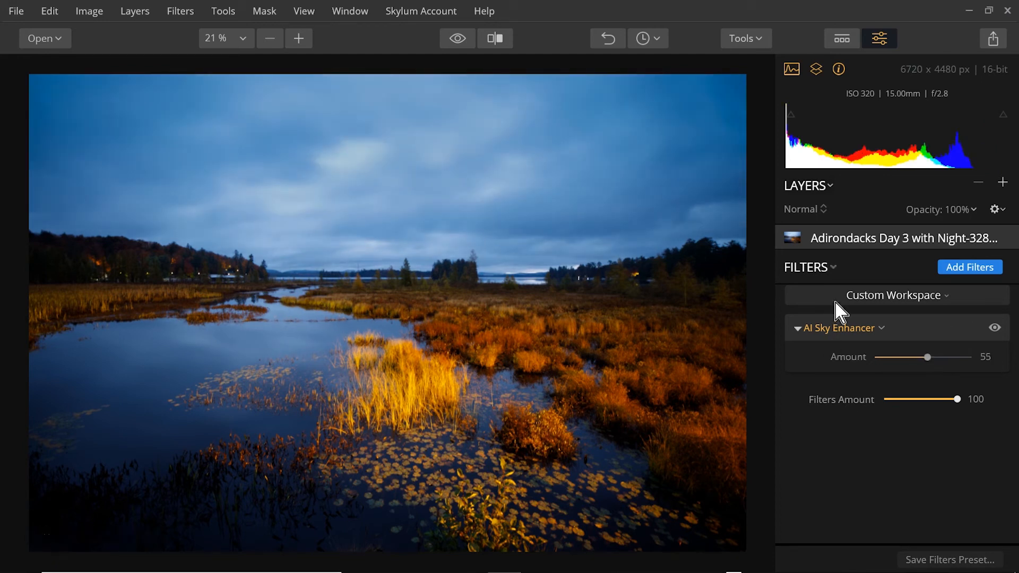
Add the Accent AI Filter to the marsh photo with a Boost of 11 and compare the photo before and after.
left_click(956, 269)
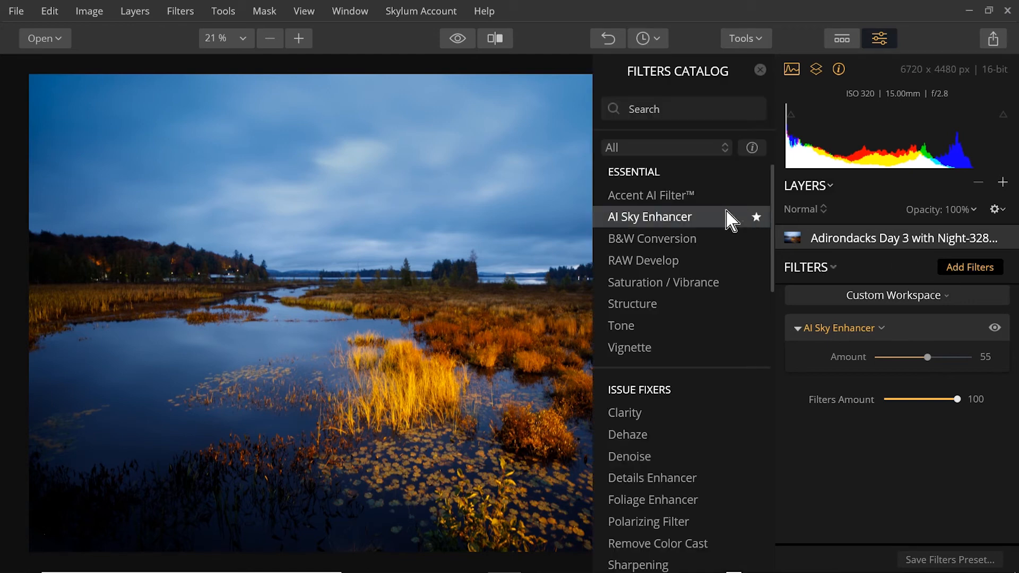
left_click(652, 201)
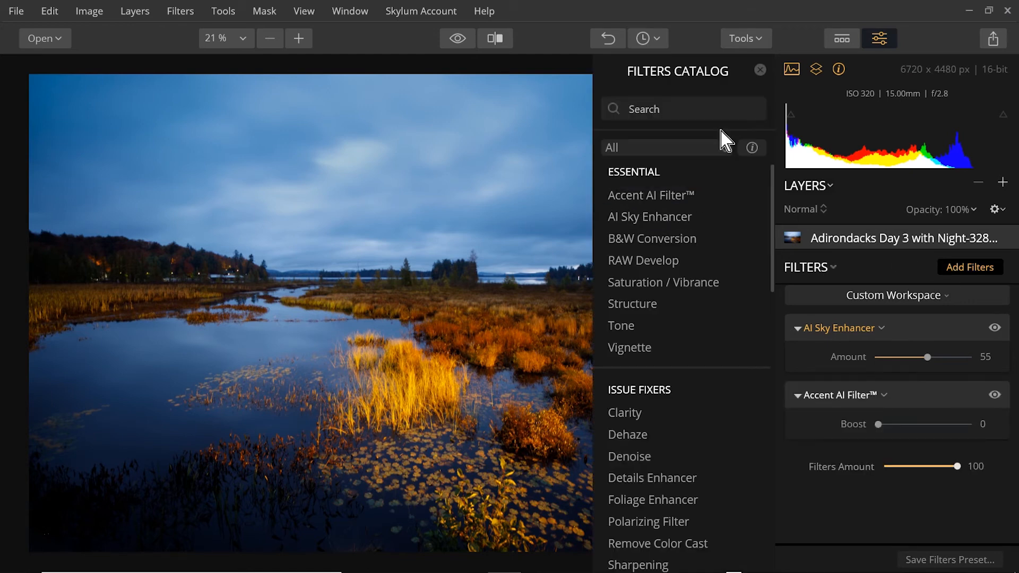
left_click(760, 70)
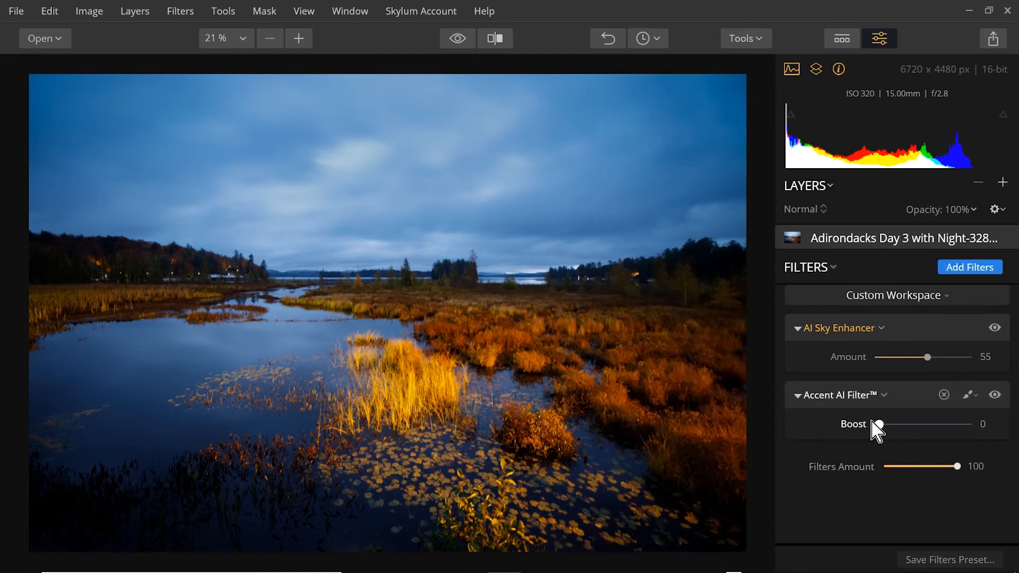
mouse_move(880, 424)
left_mouse_down()
mouse_move(1011, 425)
mouse_move(890, 431)
left_mouse_up()
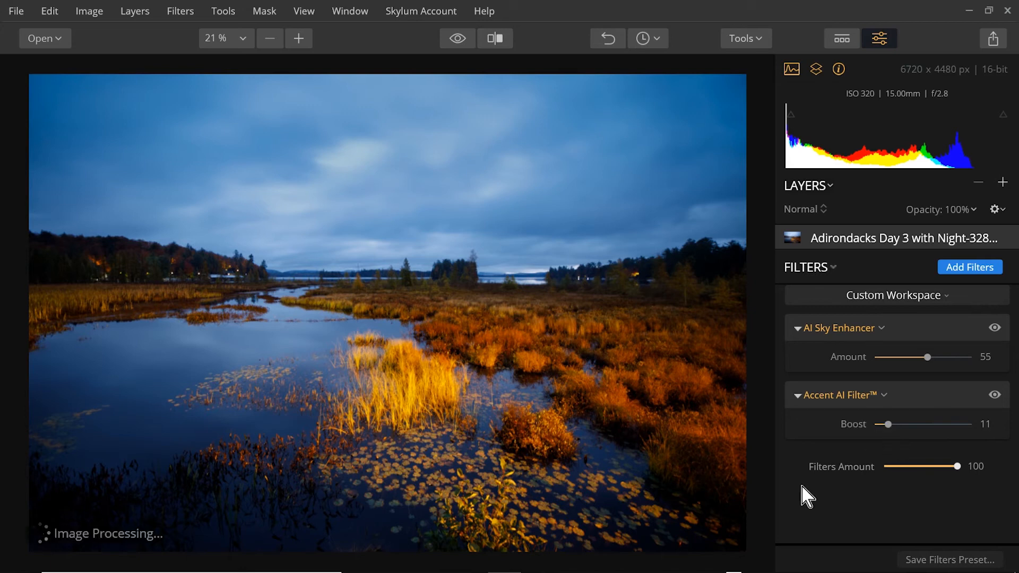
left_click(455, 43)
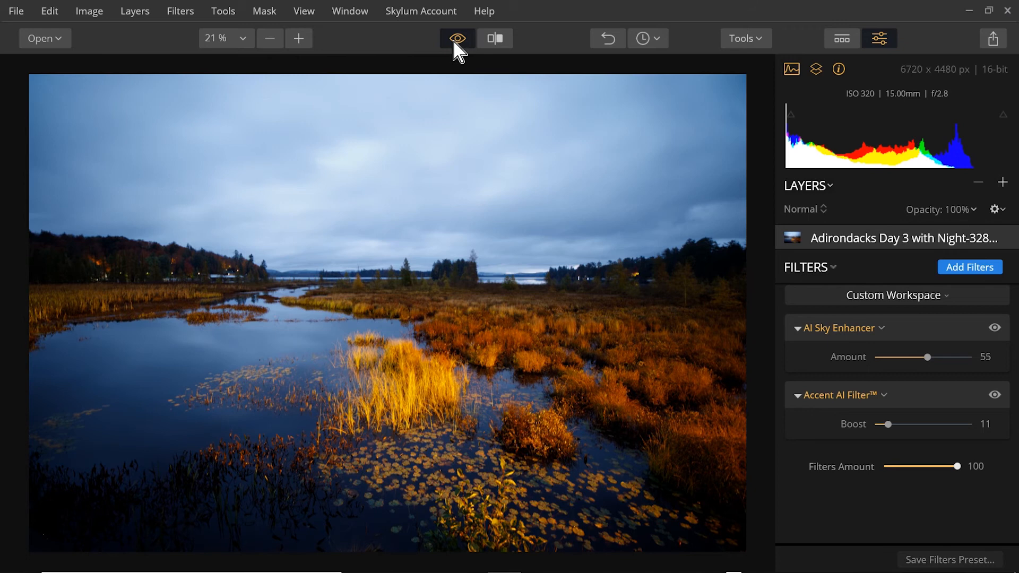
left_click(455, 42)
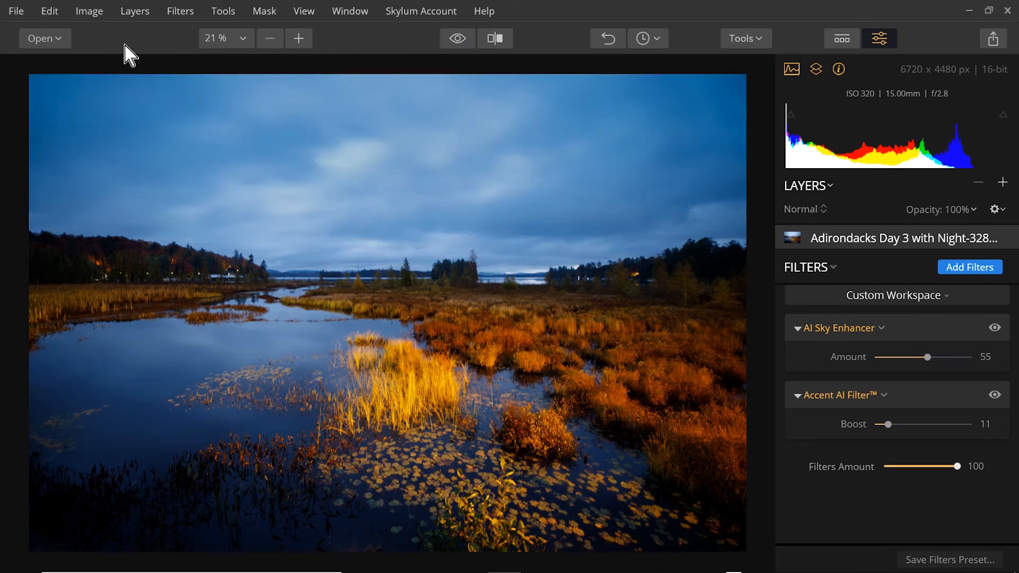
Open the misty wetland photo, add the AI Sky Enhancer filter and set its Amount to 100.
left_click(65, 38)
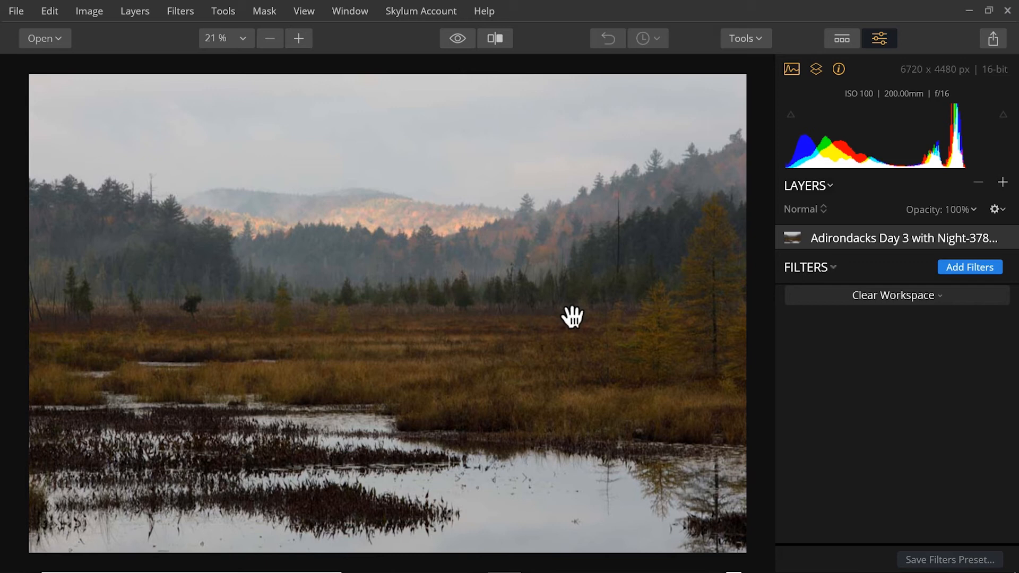
left_click(980, 268)
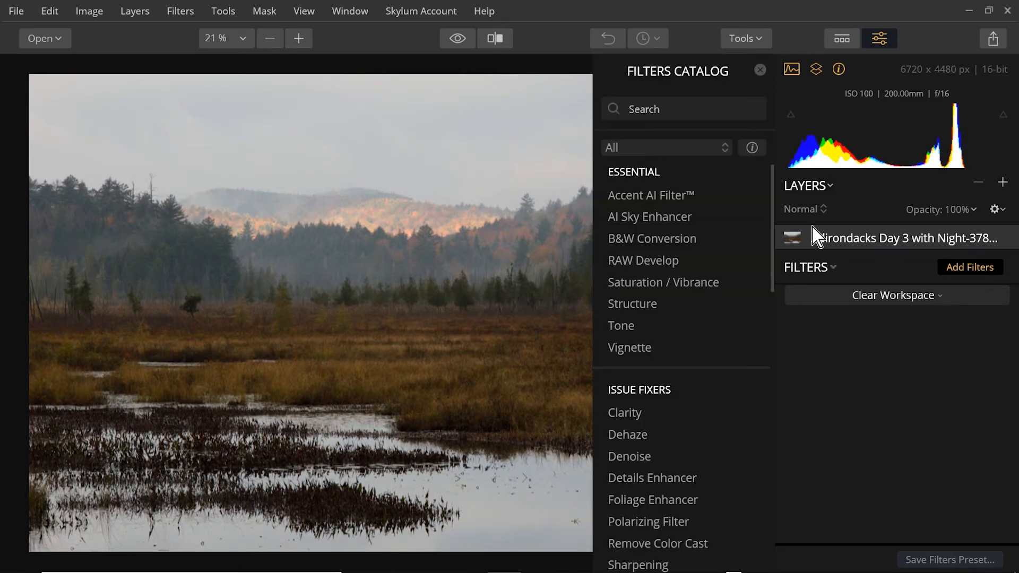
left_click(641, 218)
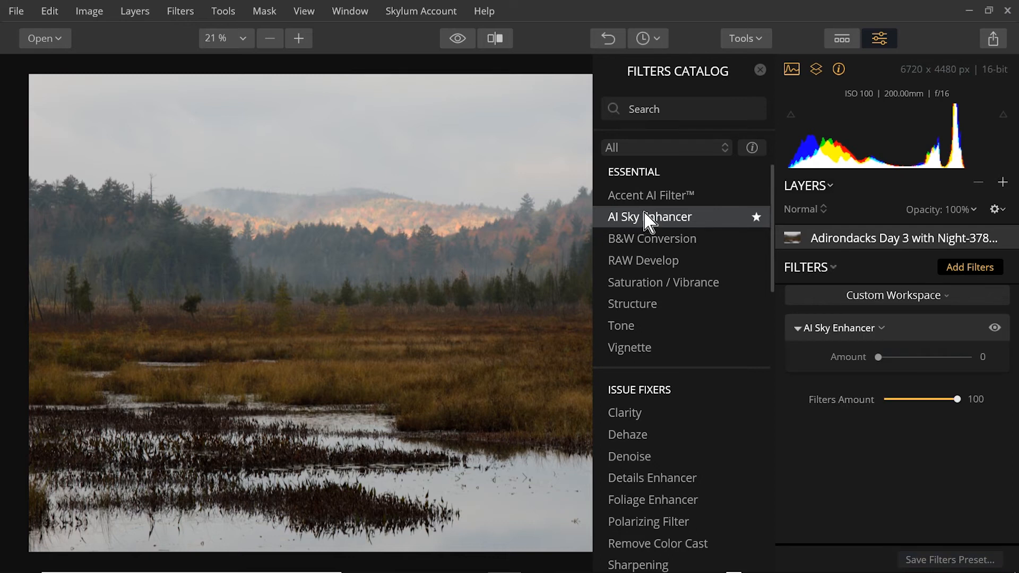
left_click(761, 70)
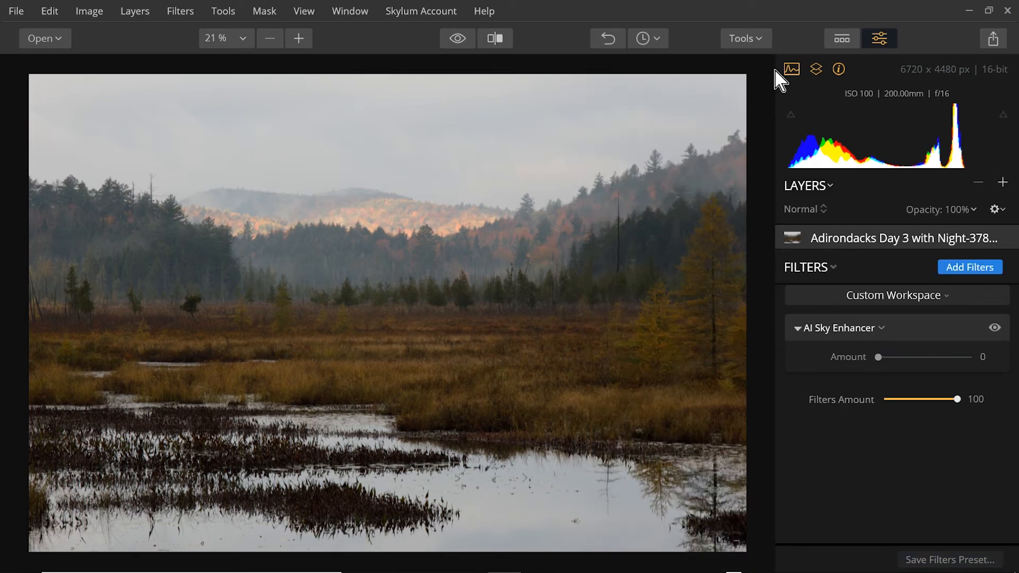
left_click_drag(879, 357, 948, 361)
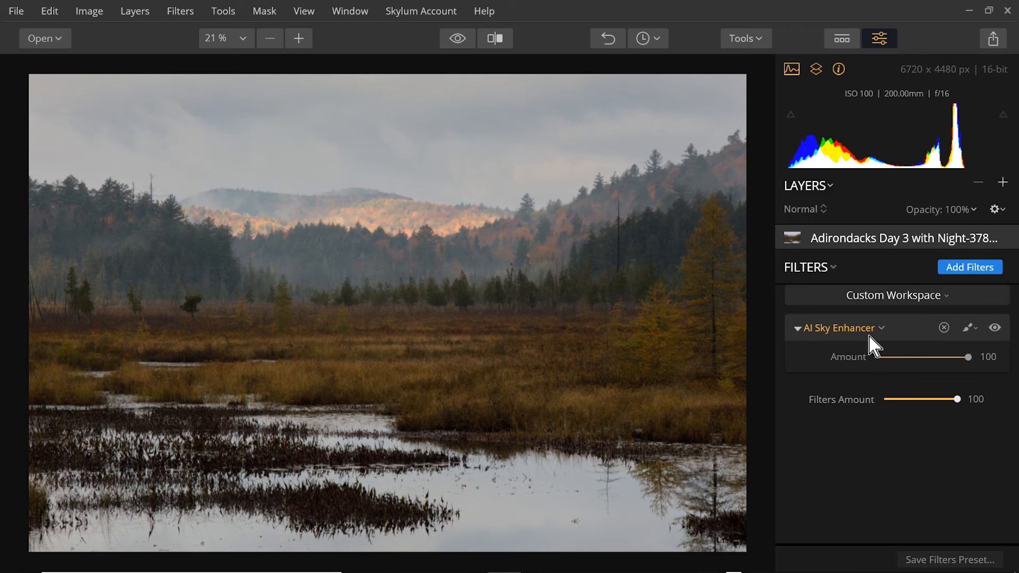
Add a second AI Sky Enhancer filter to the misty wetland photo and set its Amount to 100.
left_click(954, 274)
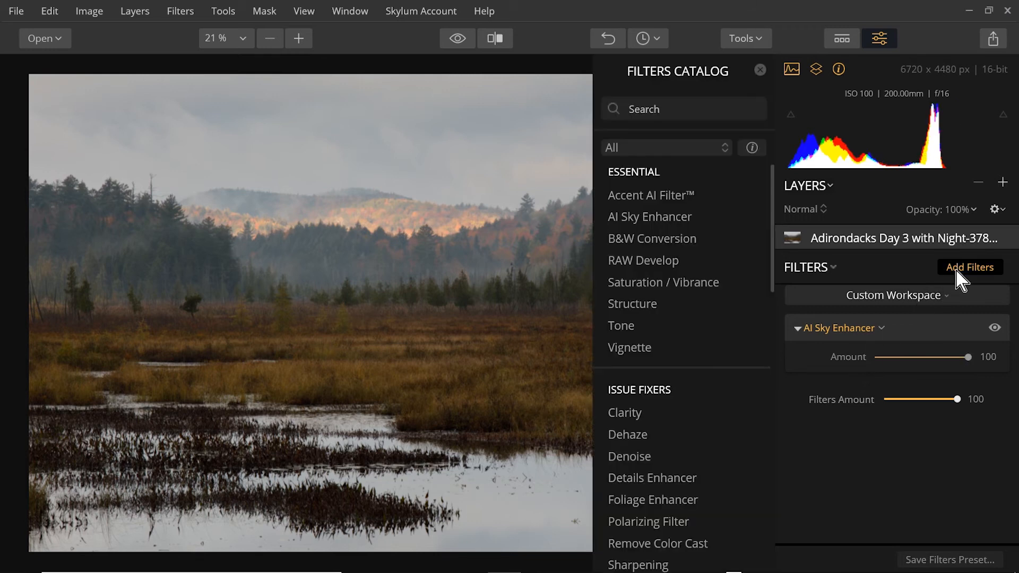
left_click(659, 218)
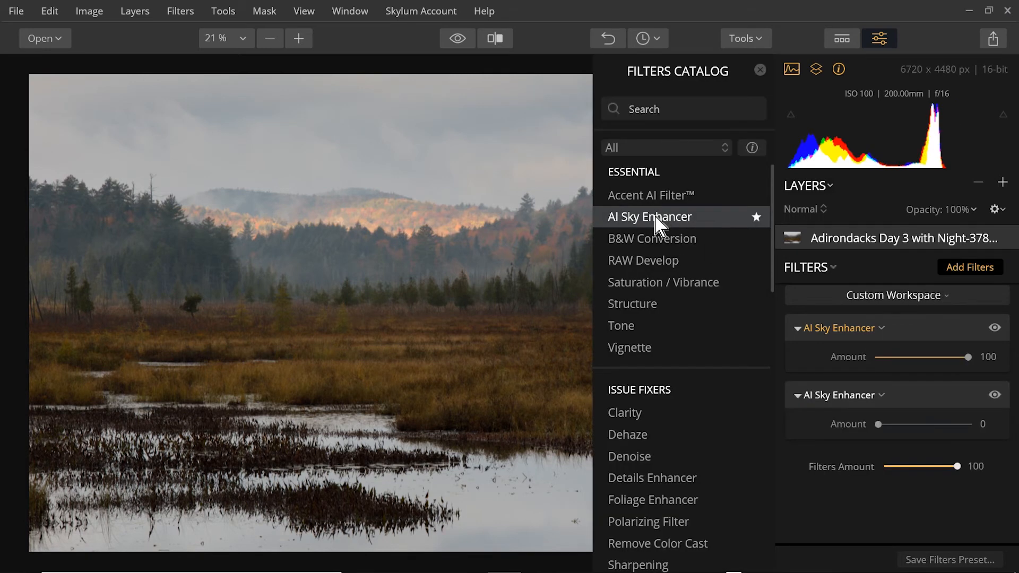
left_click(761, 70)
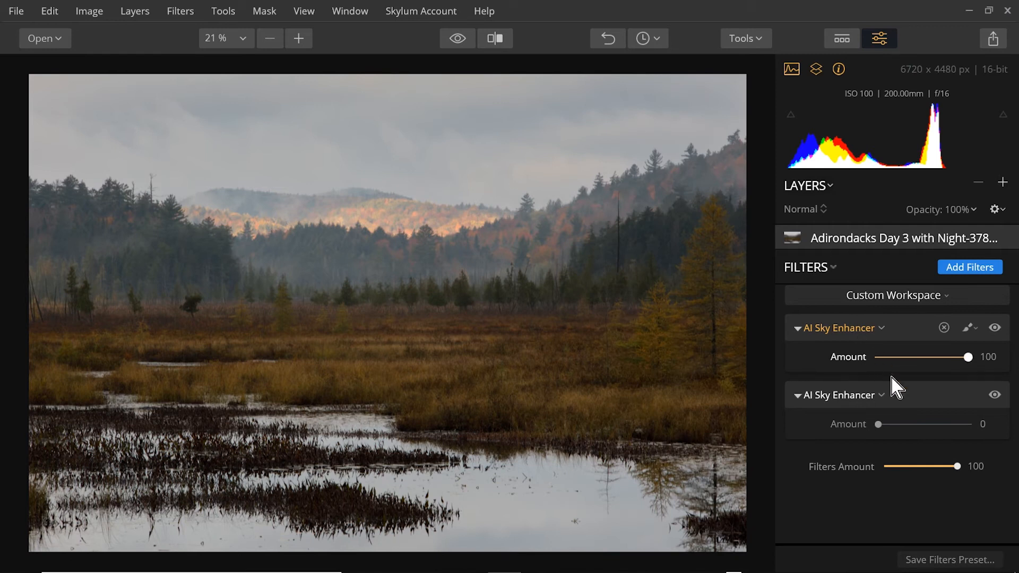
left_click(941, 428)
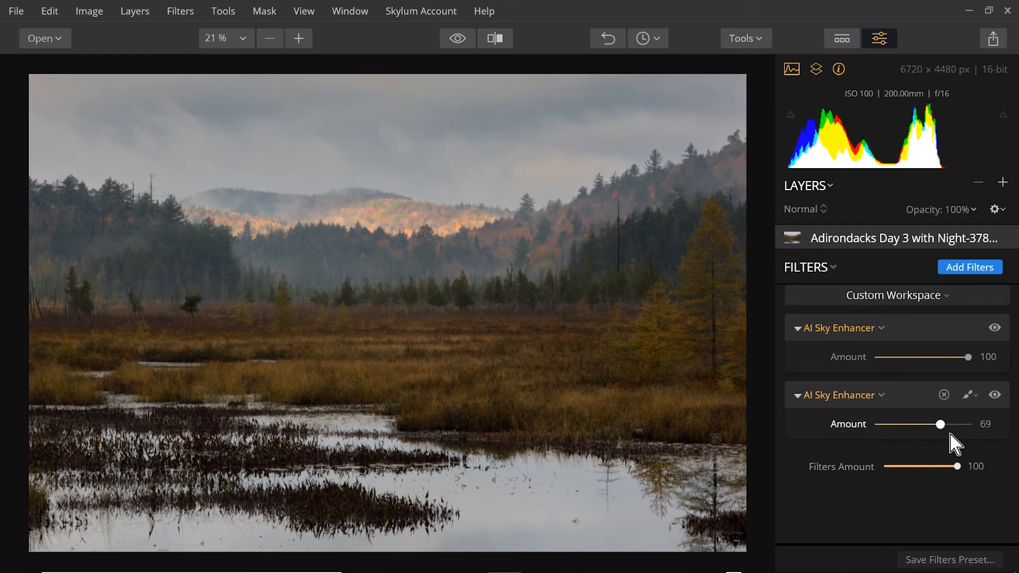
left_click_drag(942, 427, 972, 428)
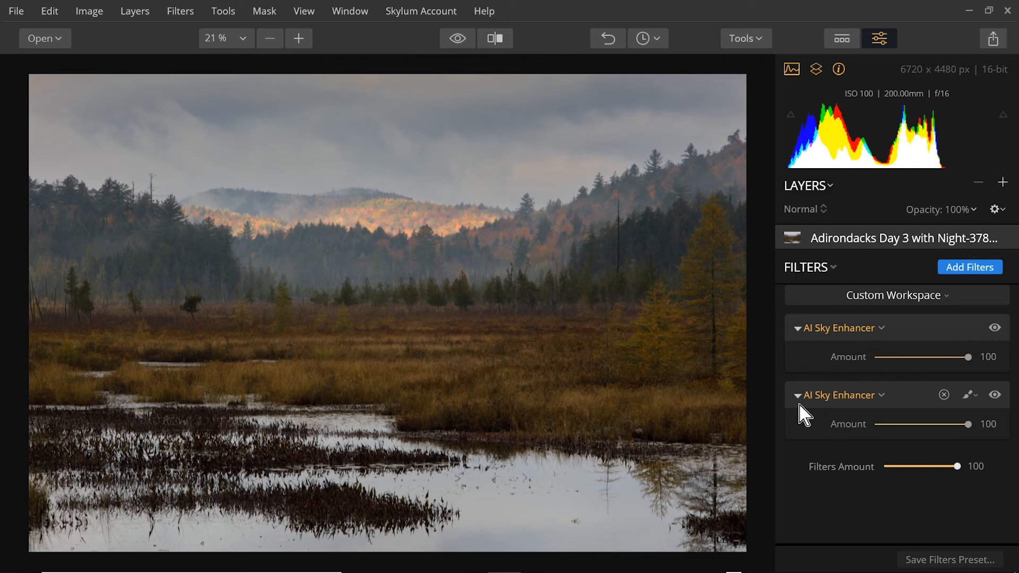
Add the Accent AI Filter to the misty wetland photo and set its Boost to 53.
left_click(982, 272)
left_click(645, 201)
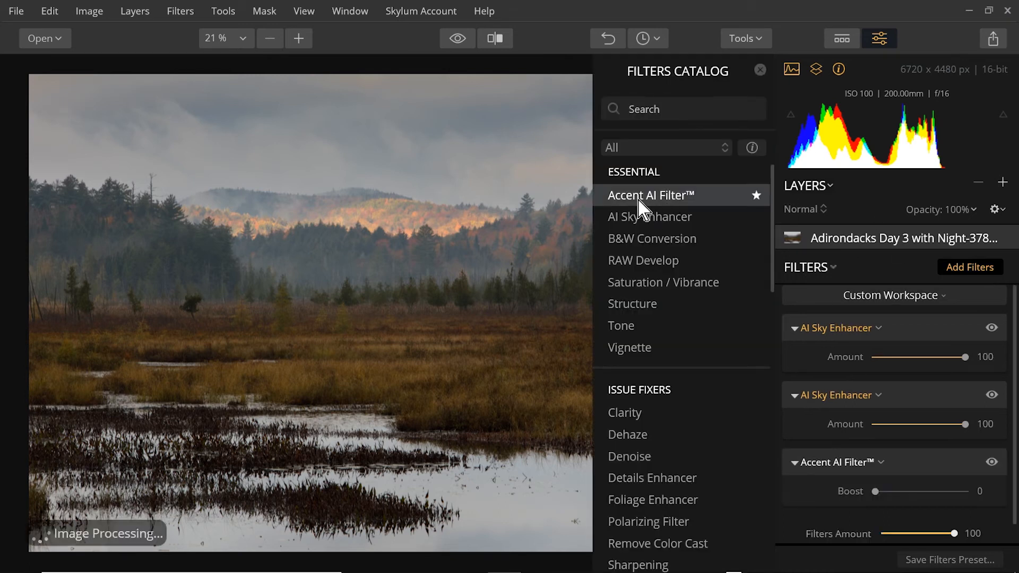
left_click(760, 71)
left_click_drag(875, 491, 938, 492)
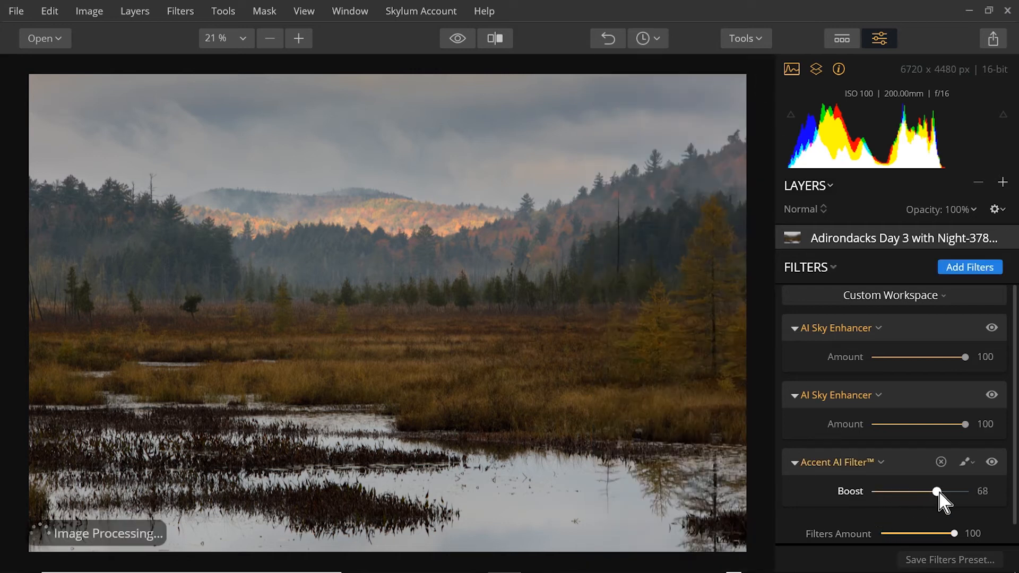
mouse_move(938, 492)
left_mouse_down()
mouse_move(986, 496)
mouse_move(924, 491)
left_mouse_up()
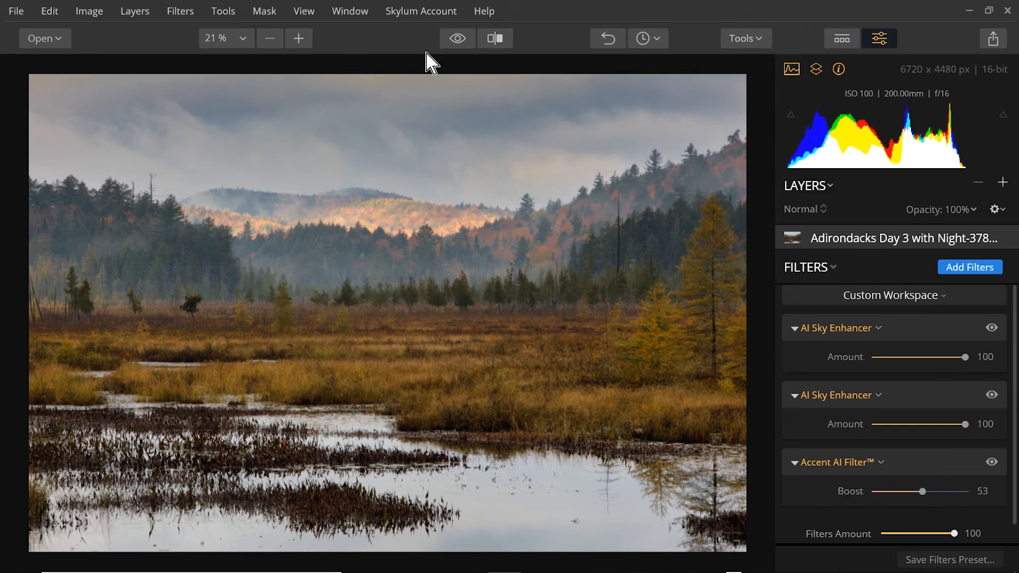
Compare the misty wetland photo before and after the filters, using the preview and a split moved across the image.
left_click(456, 42)
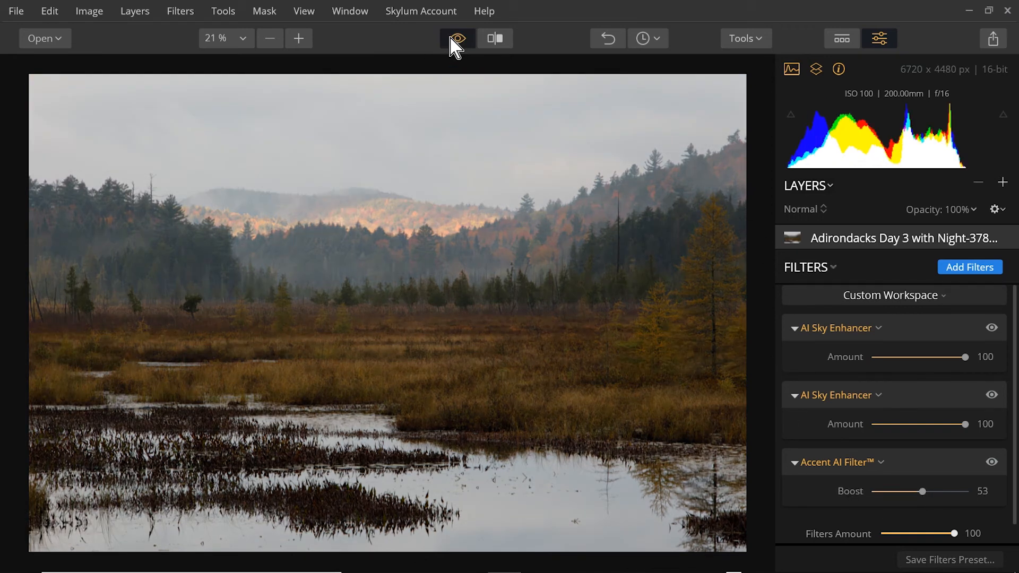
left_click(455, 41)
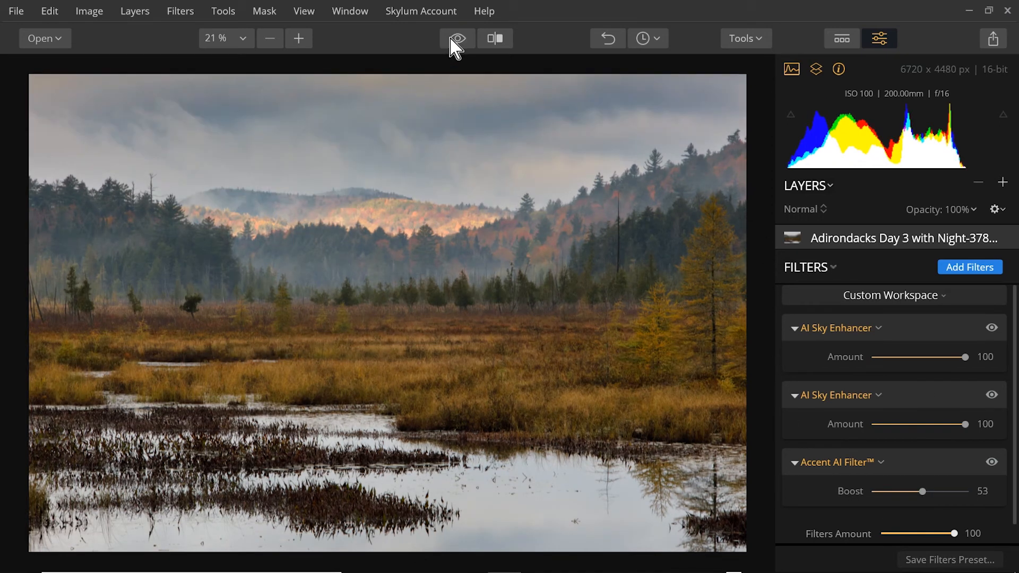
left_click(496, 40)
left_click_drag(198, 253, 377, 239)
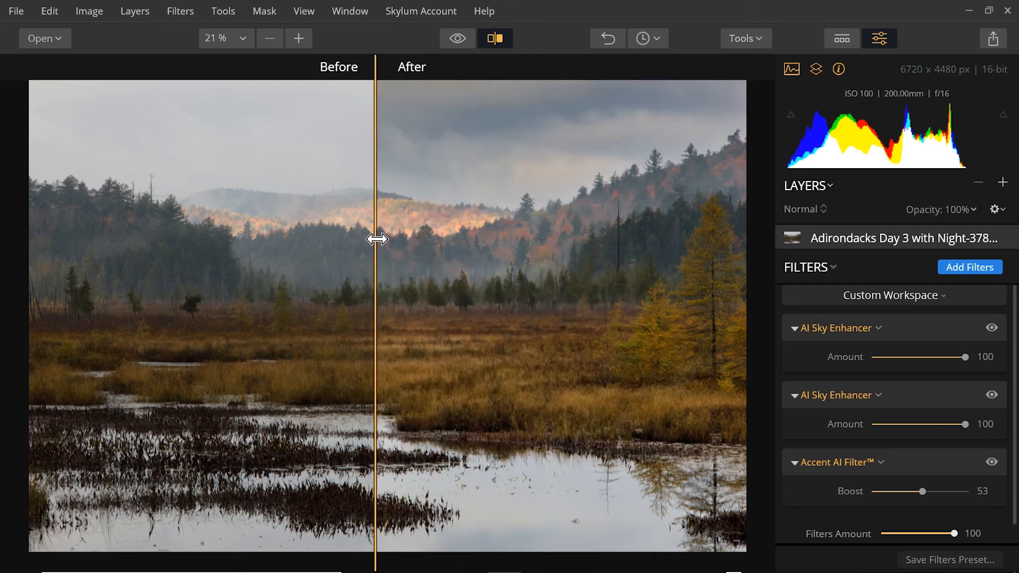
left_click(493, 40)
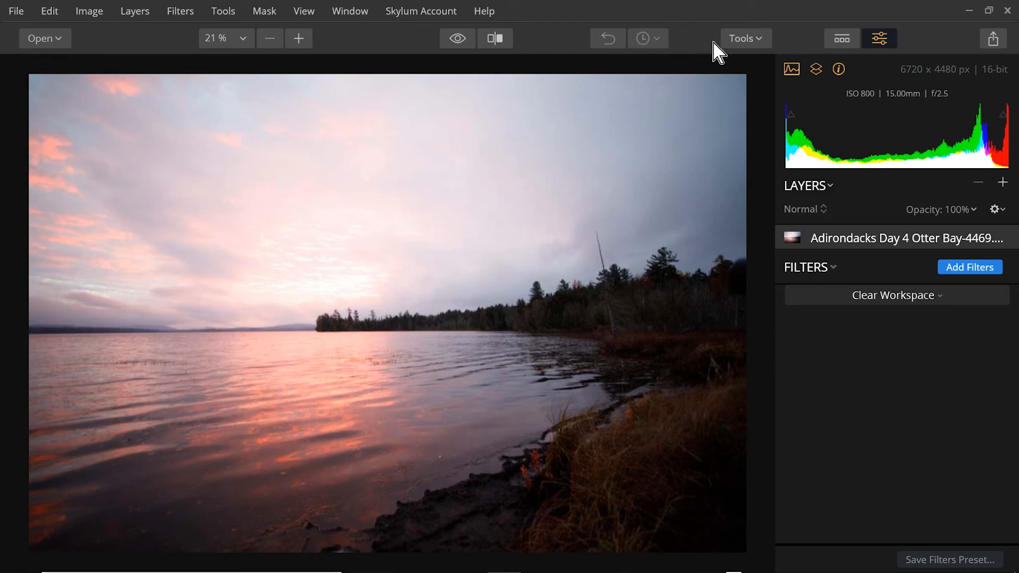
Crop the Otter Bay sunset photo to about 4609 x 3669 px, cutting away the dark grassy shore in the lower-right part.
left_click(734, 41)
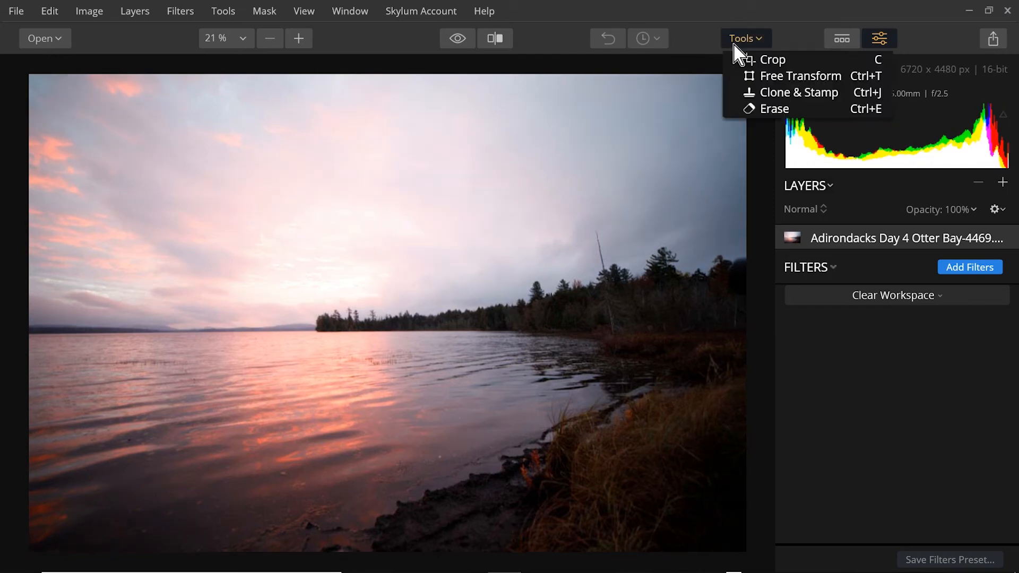
left_click(752, 68)
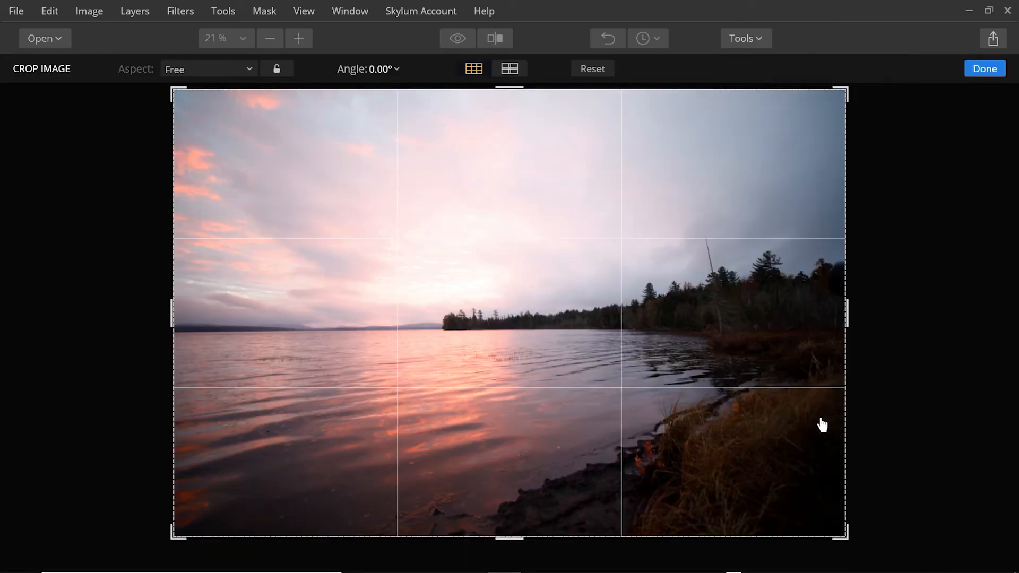
left_click_drag(843, 530, 760, 482)
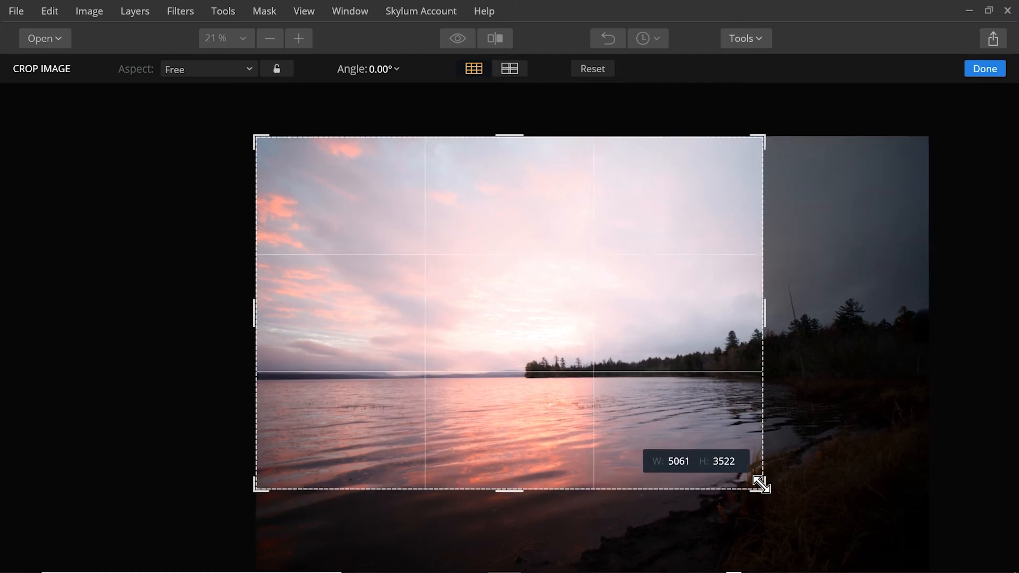
key("Return")
Add the AI Sky Enhancer filter to the cropped sunset photo and set its Amount to 100.
left_click(954, 269)
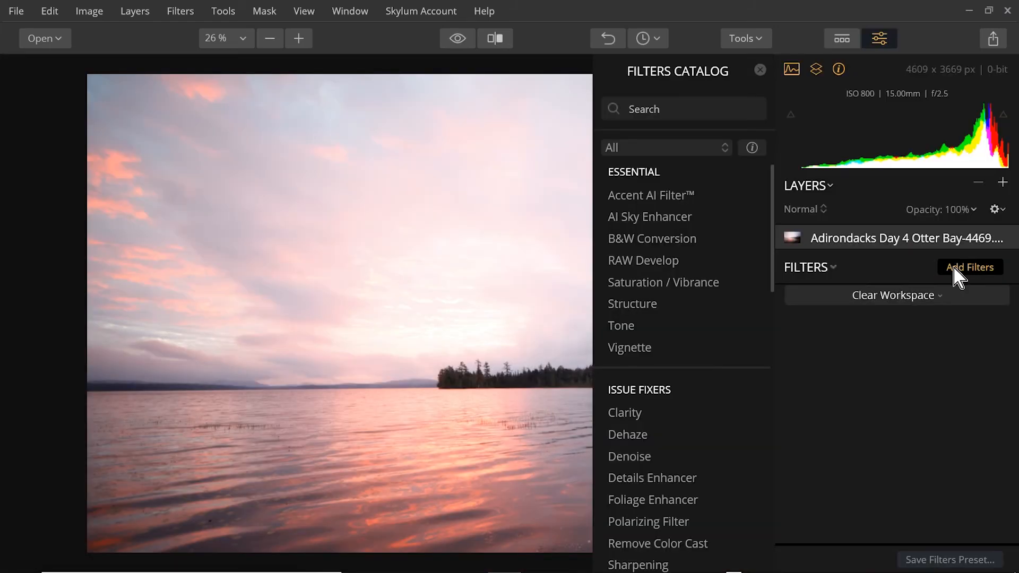
left_click(630, 215)
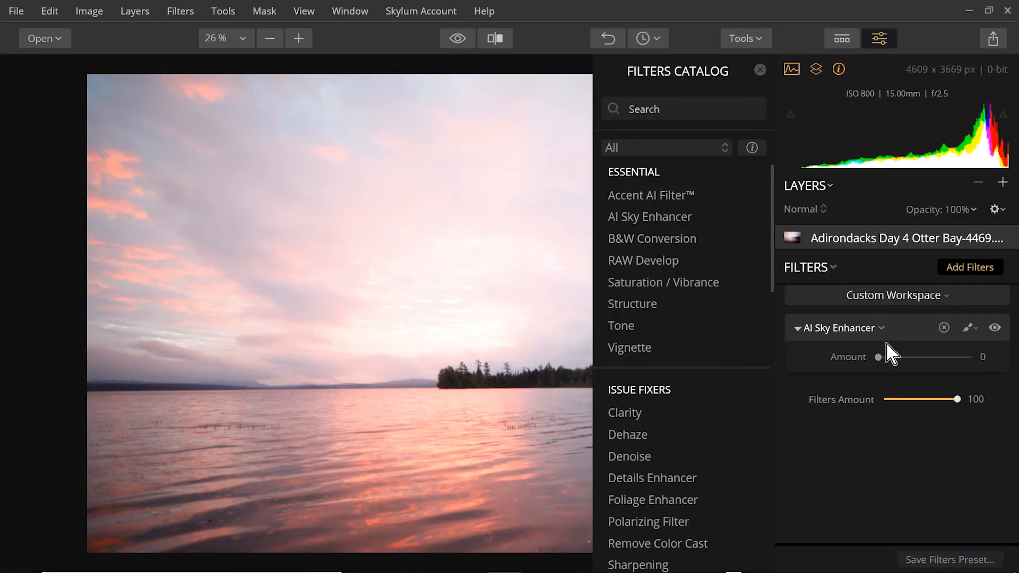
left_click(758, 69)
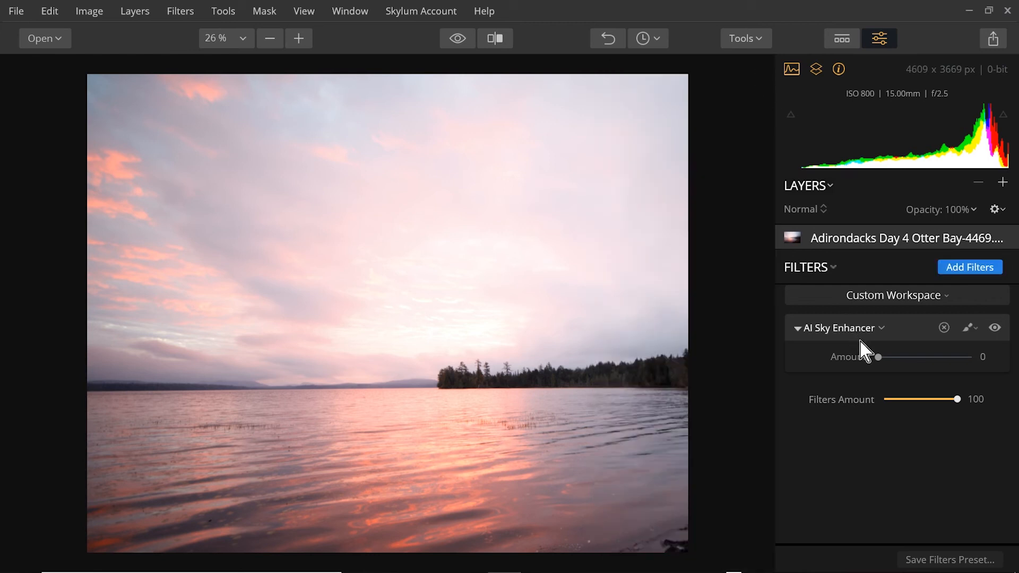
left_click_drag(878, 358, 980, 365)
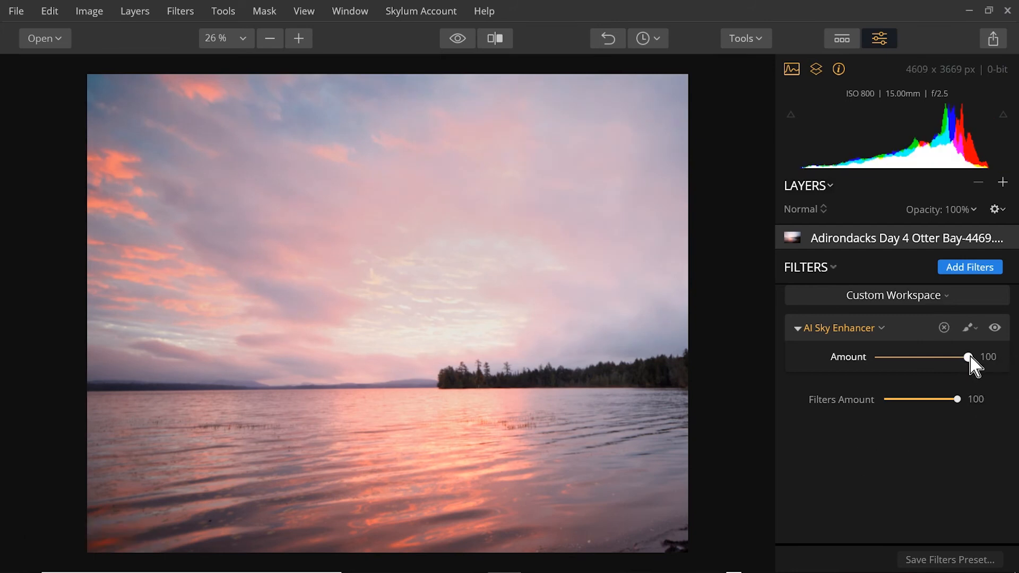
left_click_drag(969, 357, 1003, 375)
Add a second AI Sky Enhancer filter to the sunset photo and set its Amount to 100.
left_click(963, 268)
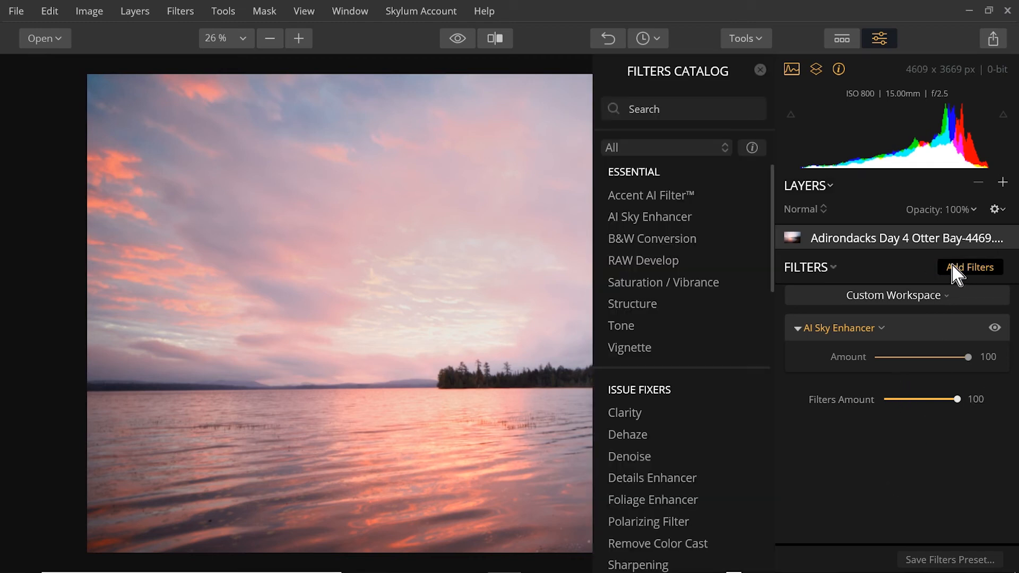
left_click(657, 223)
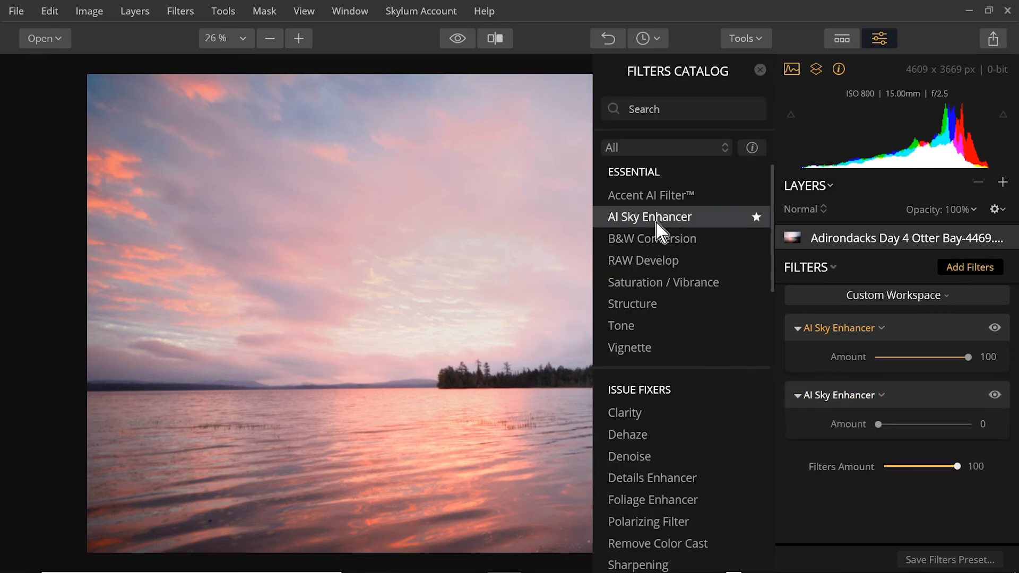
left_click(759, 70)
left_click(879, 425)
left_click_drag(893, 423, 992, 427)
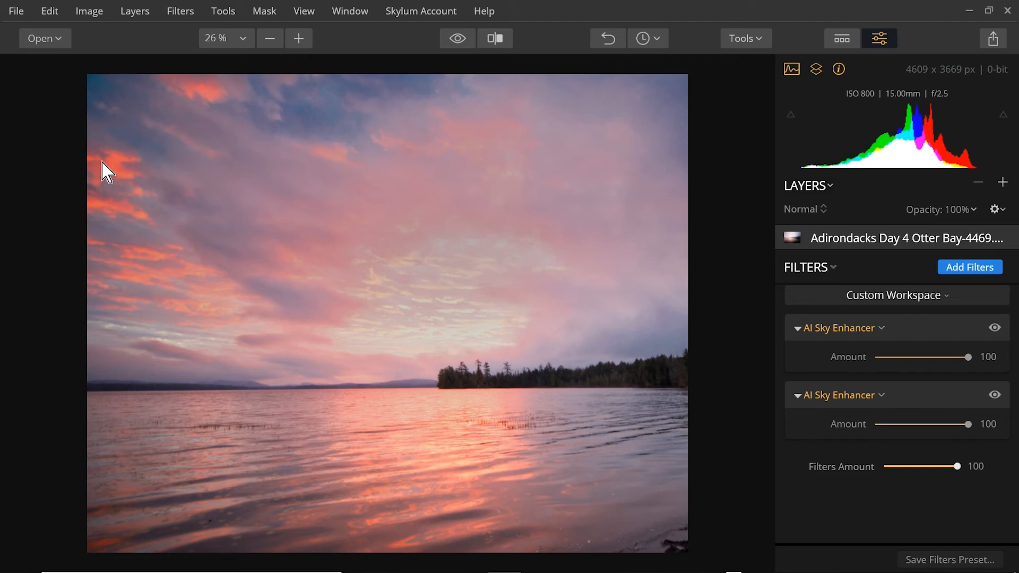
Brush-mask the second AI Sky Enhancer, erasing its effect over the upper-left part of the sky with brush size 100 and 50% opacity.
mouse_move(813, 397)
left_click(975, 402)
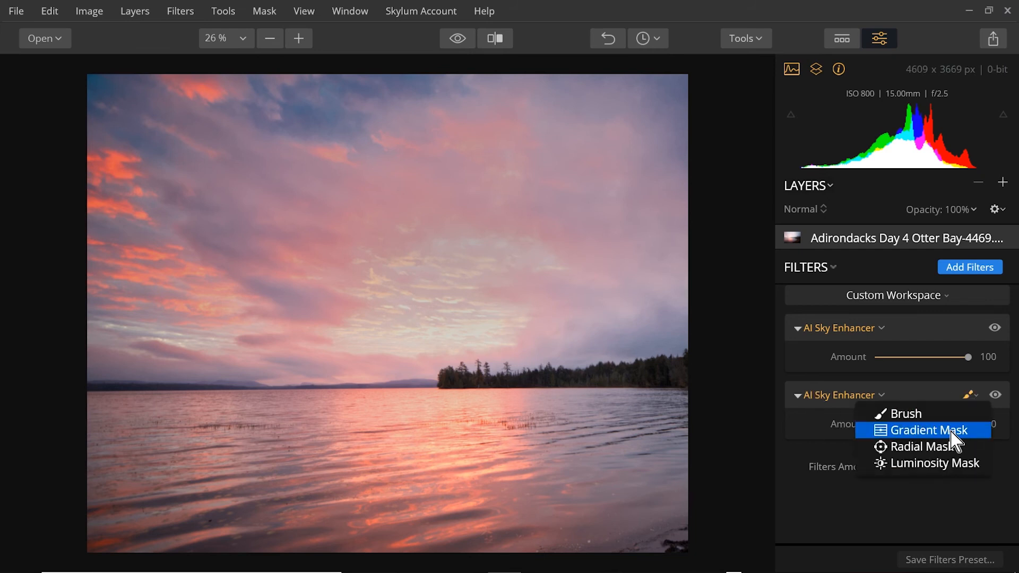
left_click(913, 420)
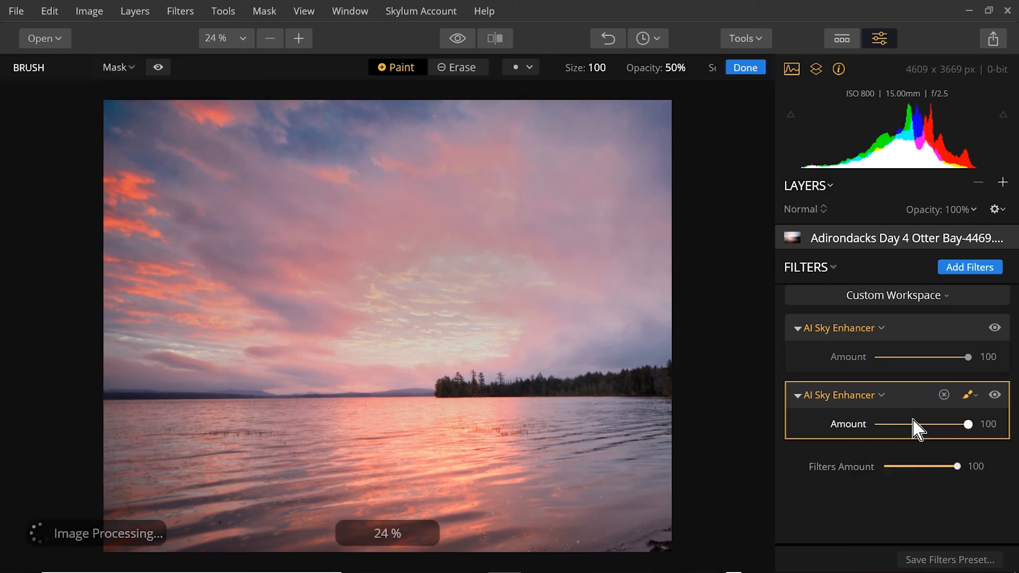
left_click(442, 68)
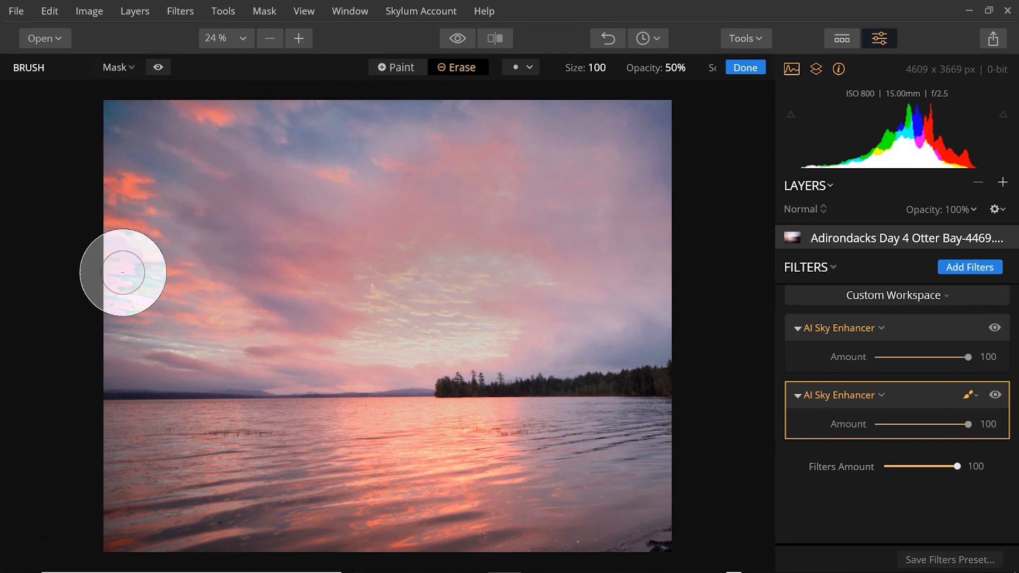
left_click_drag(113, 270, 114, 272)
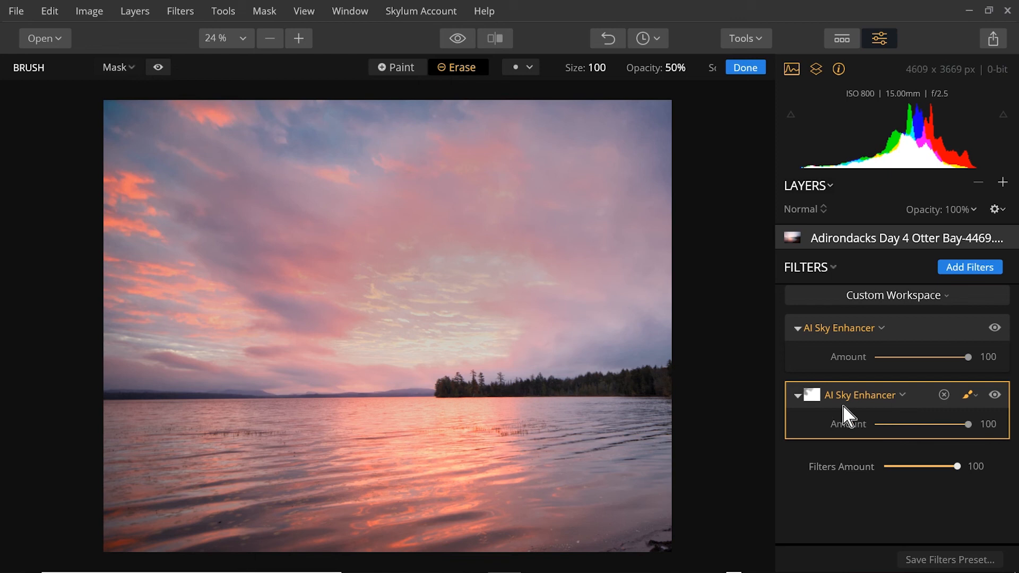
Compare the photo with the masked second AI Sky Enhancer hidden and shown, and finish the brush mask.
left_click(995, 395)
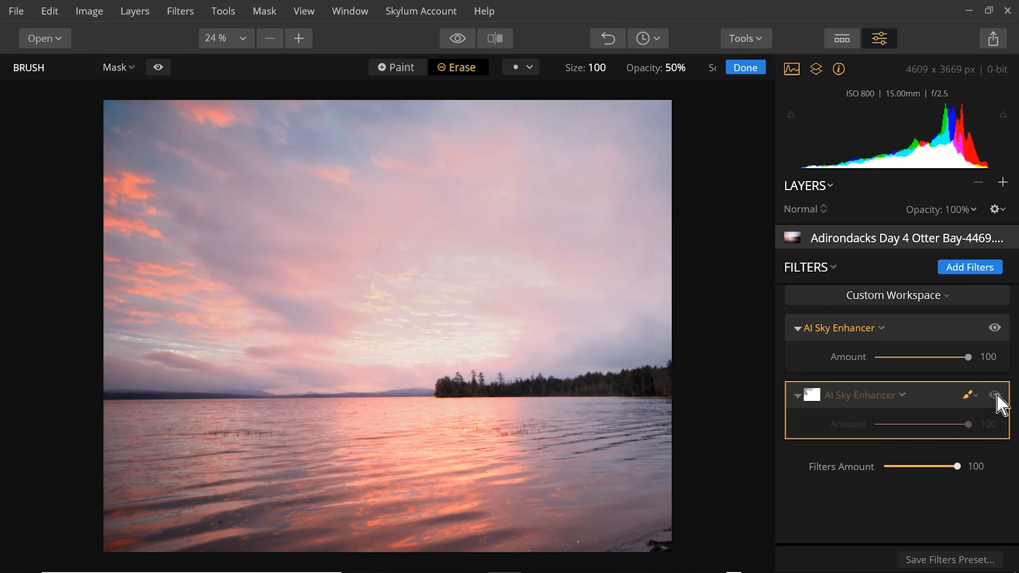
left_click(997, 395)
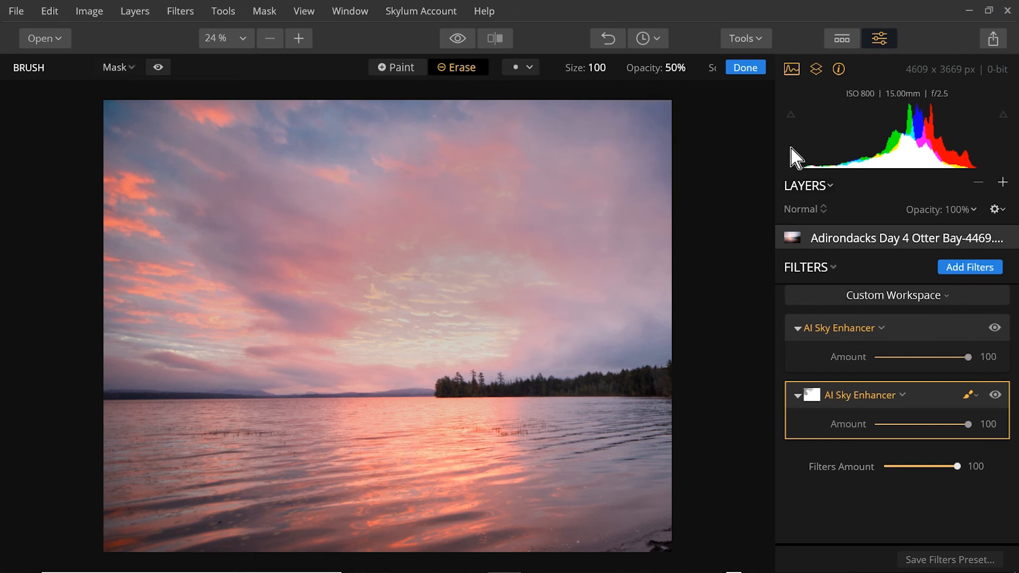
left_click(746, 69)
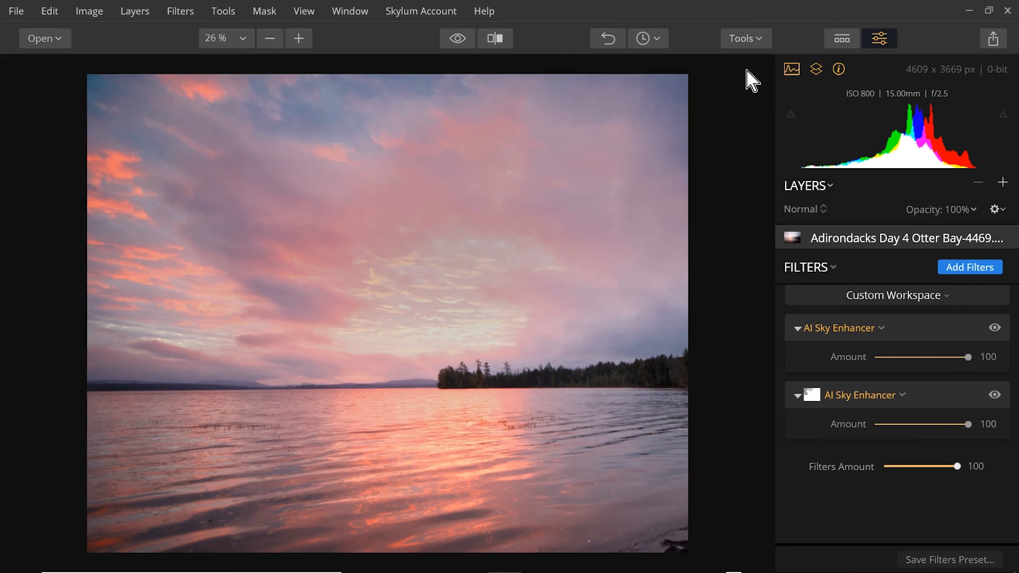
Add the Accent AI Filter to the sunset photo and set its Boost to 27.
left_click(991, 270)
left_click(636, 197)
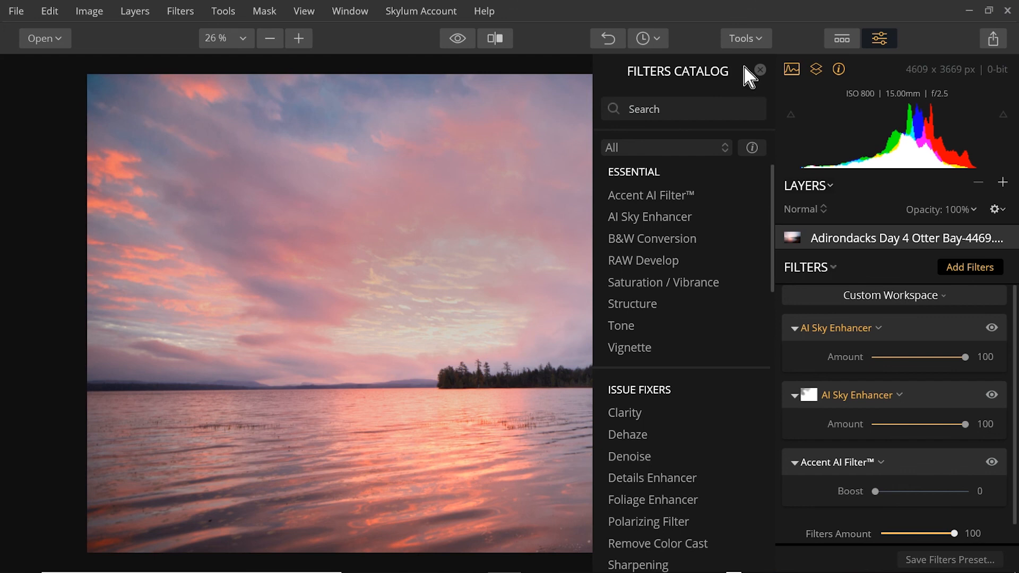
left_click(760, 70)
left_click_drag(878, 496, 955, 500)
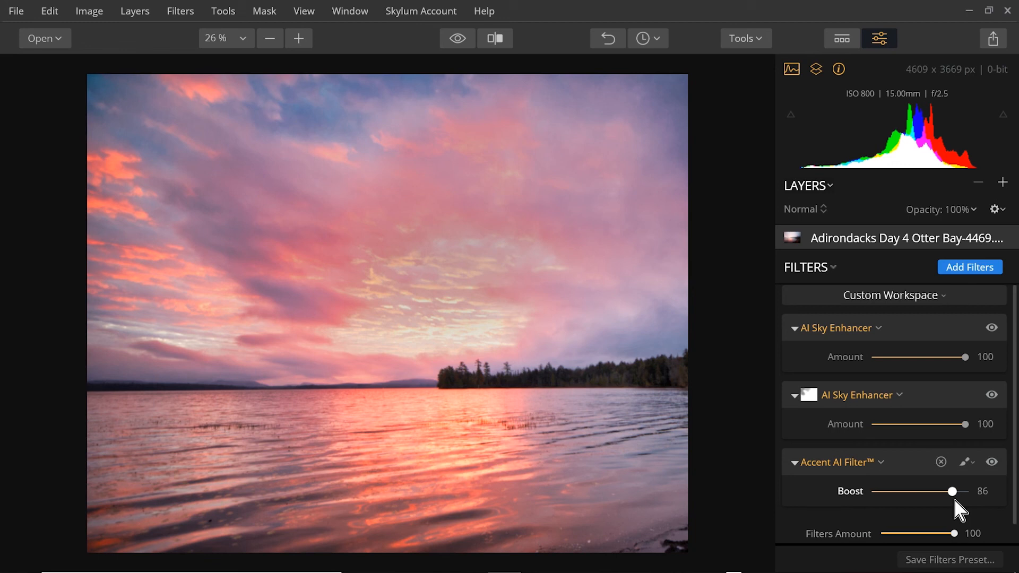
left_click_drag(955, 500, 903, 498)
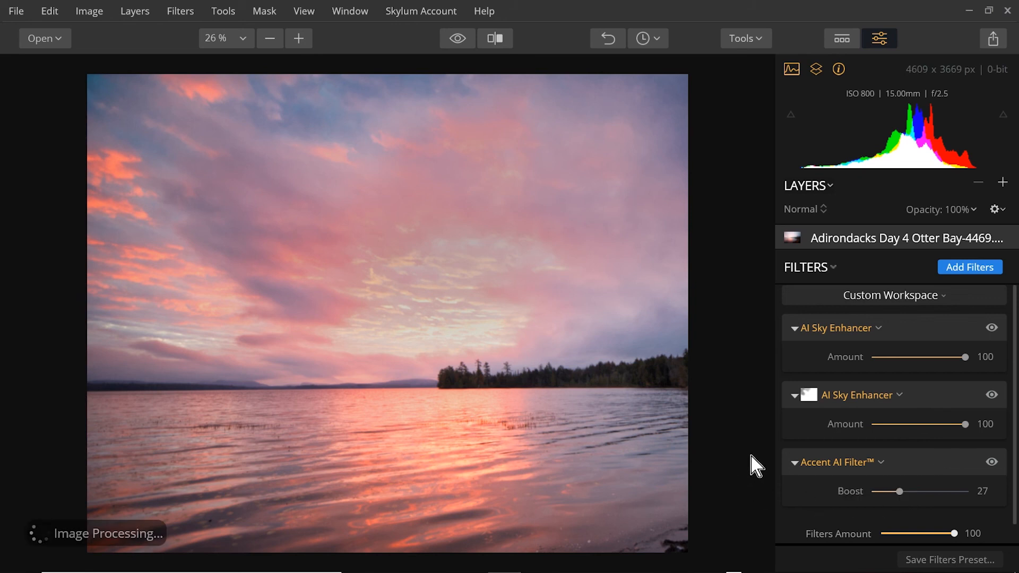
Compare the sunset photo before and after the filters, using the full preview and a split moved across the middle of the image.
left_click(449, 39)
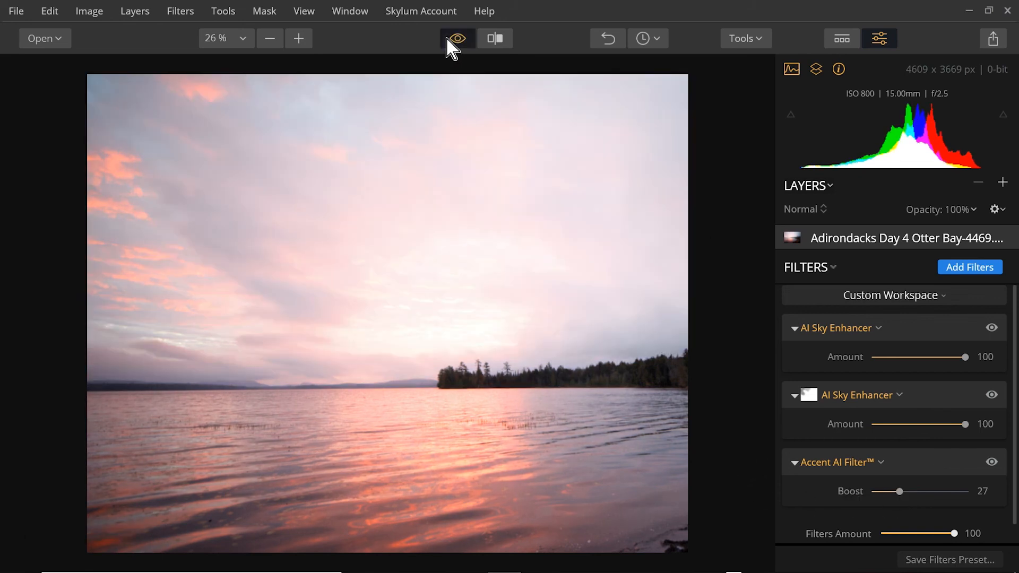
left_click(448, 38)
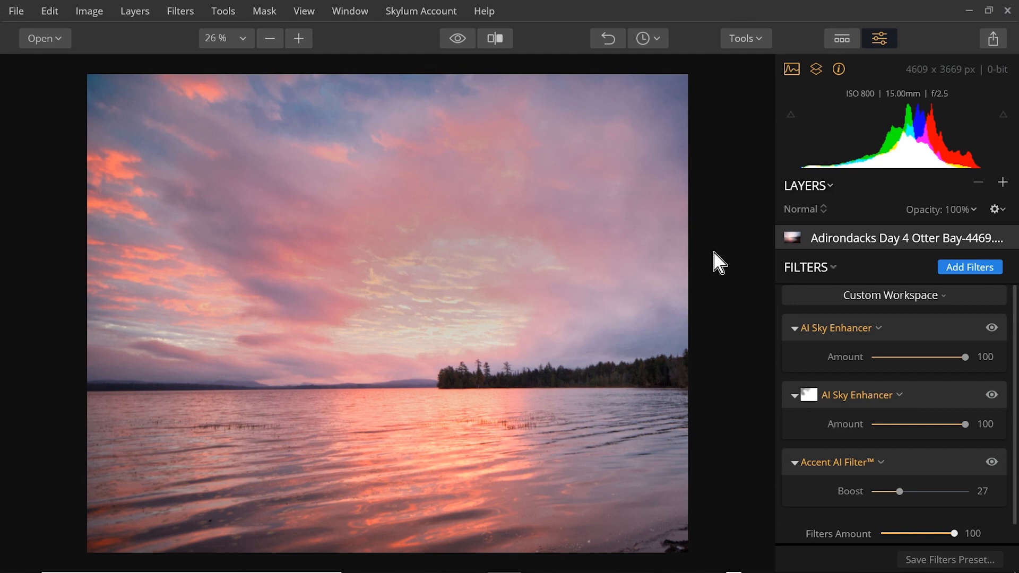
left_click(501, 40)
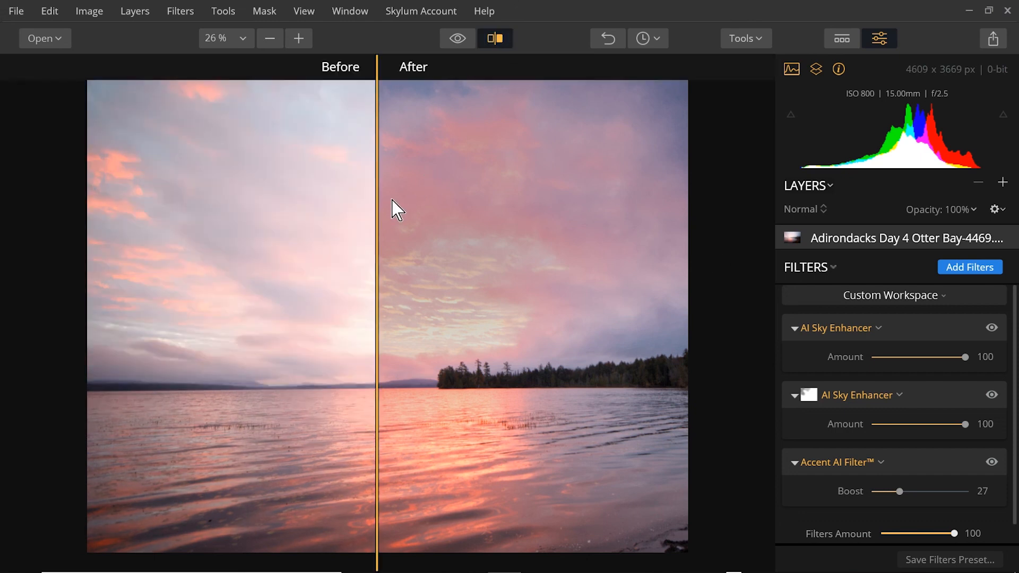
left_click_drag(377, 210, 406, 212)
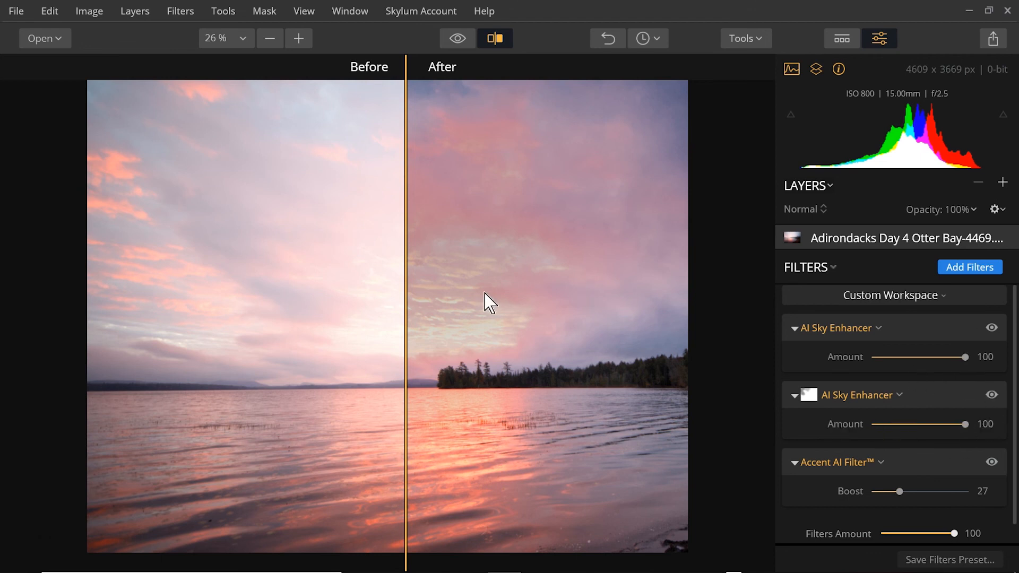
left_click_drag(402, 282, 374, 280)
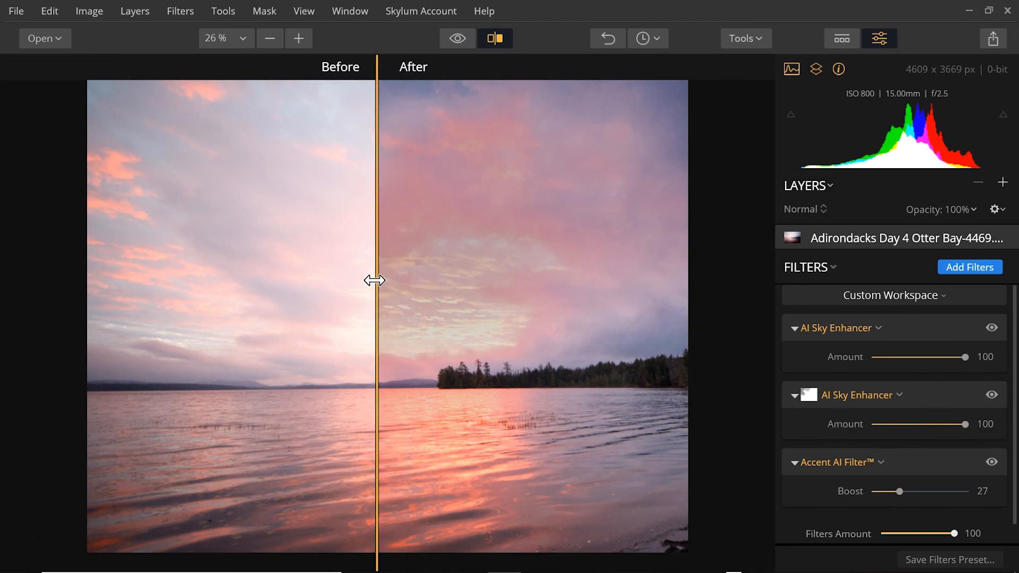